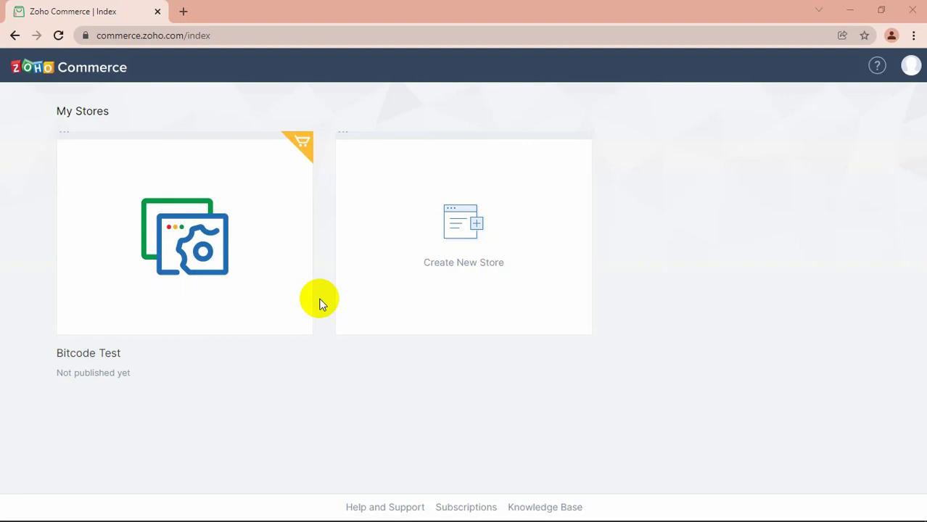
# - Open the menu customization settings of the Bitcode Test store
pyautogui.click(258, 272)
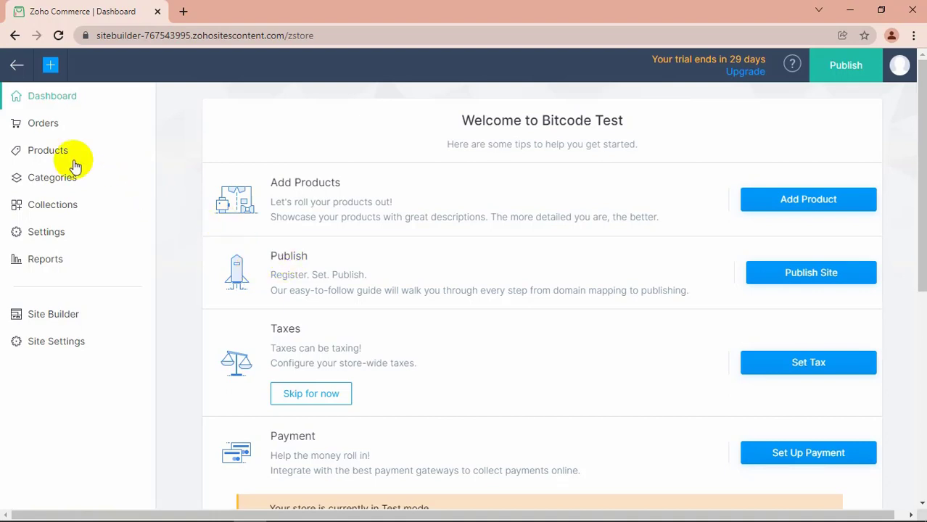
pyautogui.click(64, 231)
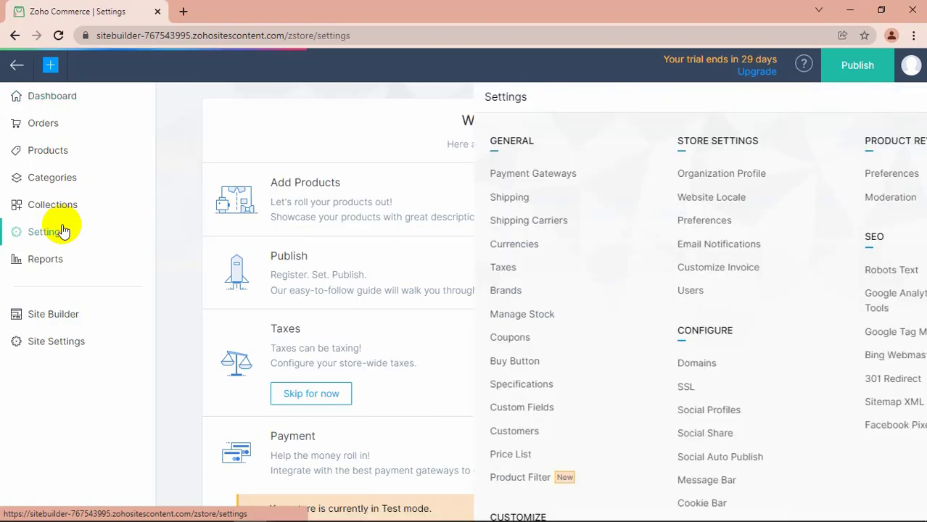
pyautogui.scroll(-2, 280, 311)
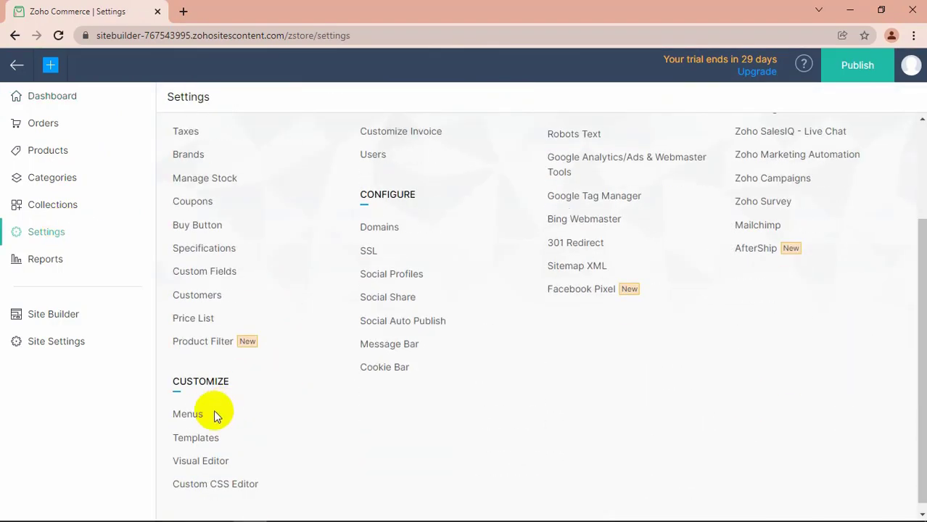
pyautogui.click(190, 415)
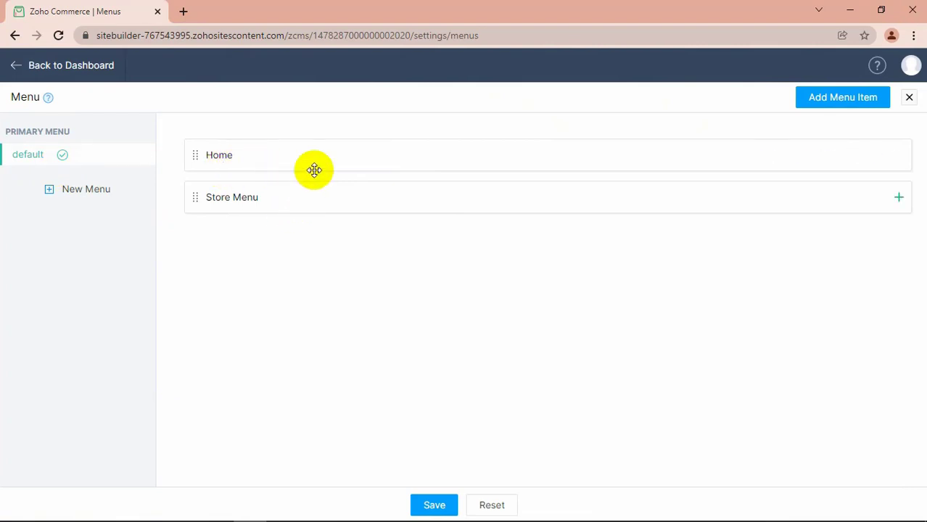
# - Create a new mega menu named Category
pyautogui.click(50, 190)
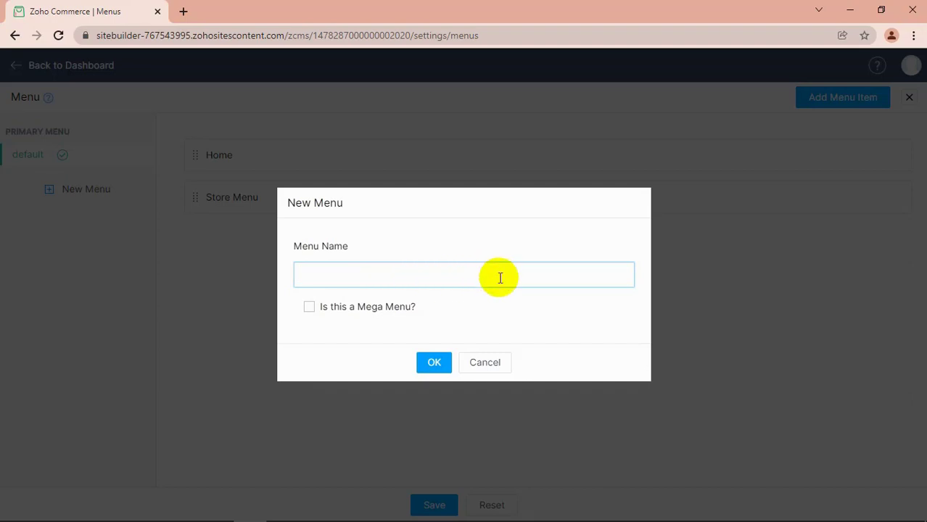
pyautogui.write('Category')
pyautogui.click(310, 309)
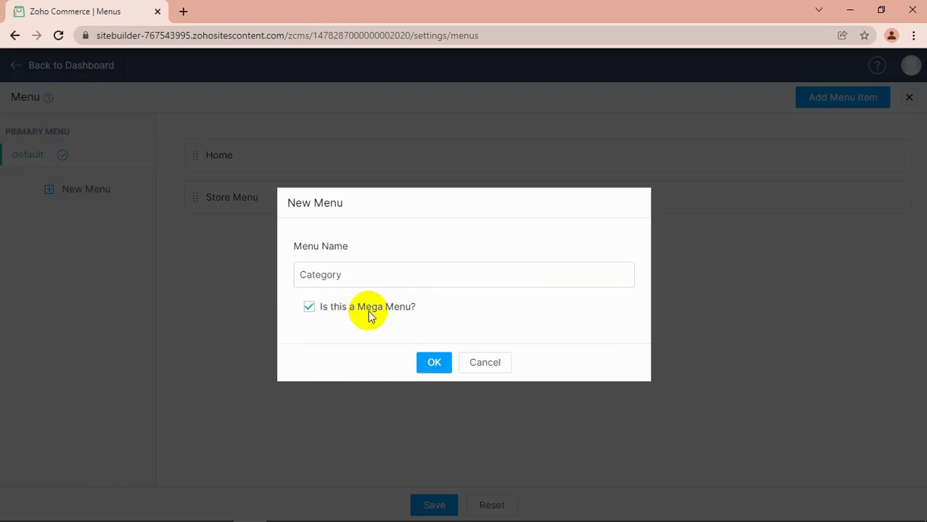
pyautogui.click(434, 365)
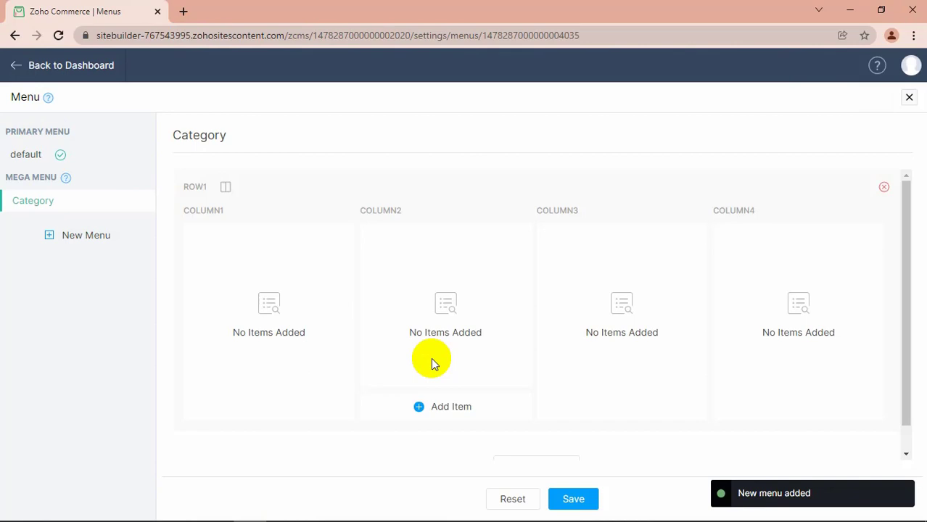
# - Replace the Category menu's default row with a new row of six equal columns
pyautogui.click(884, 188)
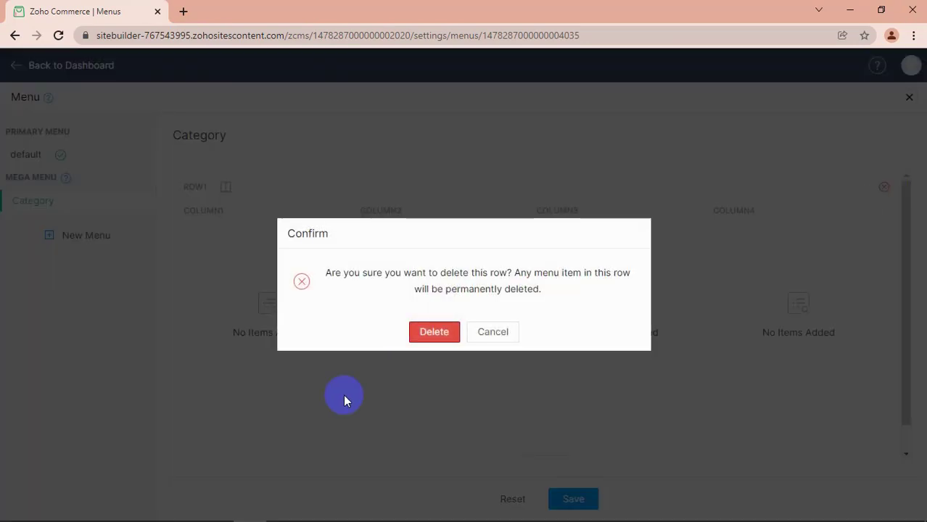
pyautogui.click(438, 333)
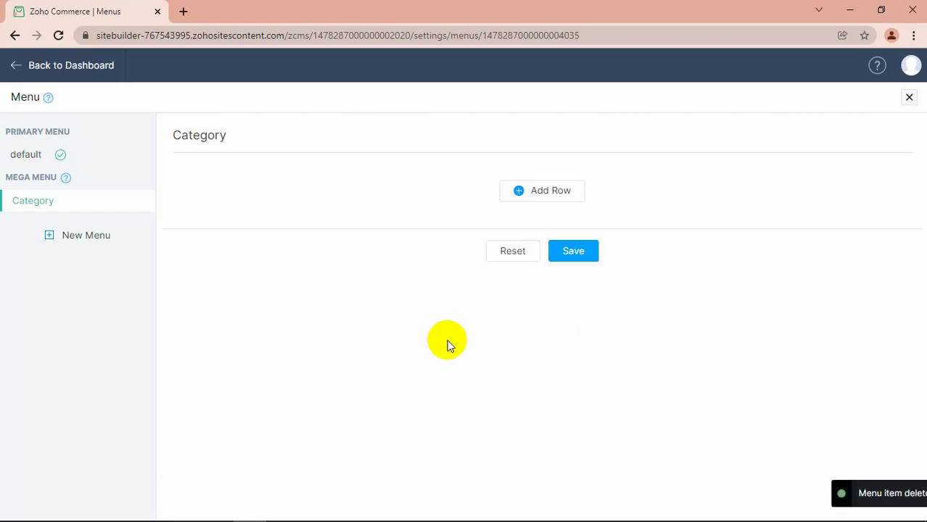
pyautogui.click(527, 193)
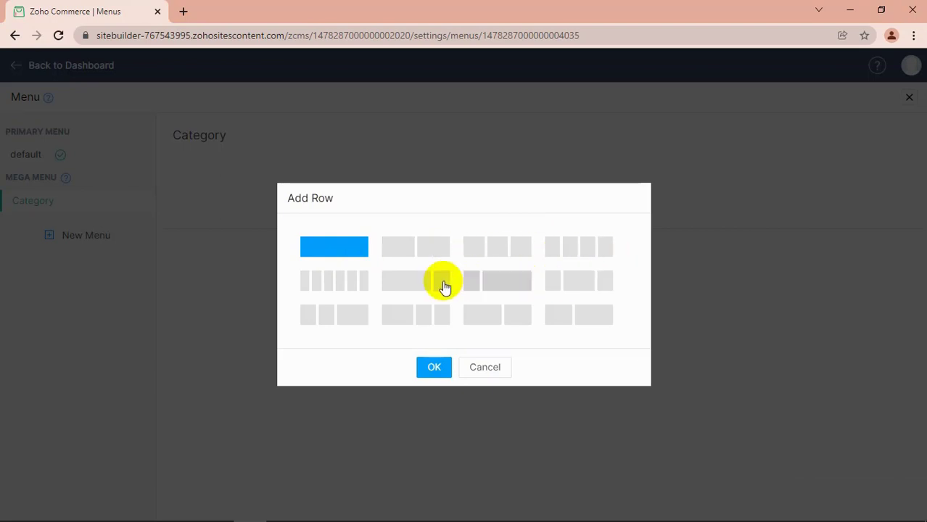
pyautogui.click(339, 281)
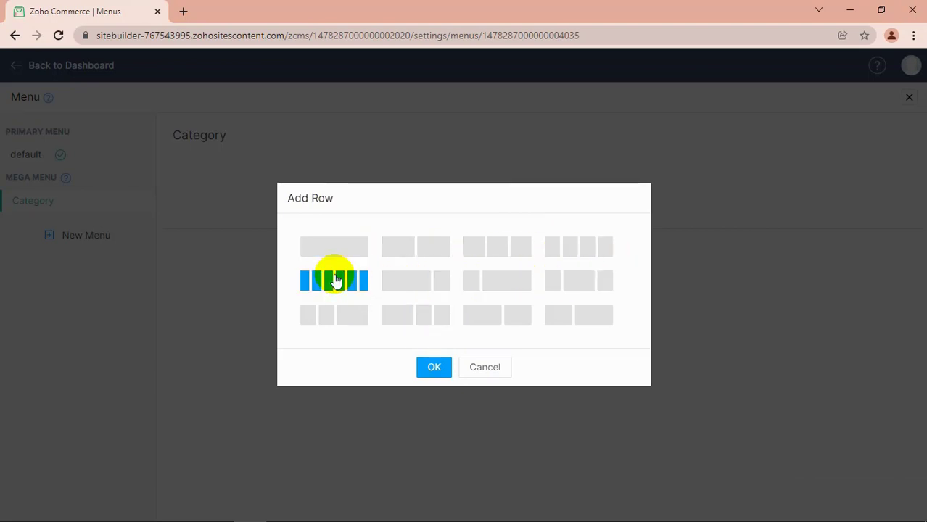
pyautogui.click(434, 367)
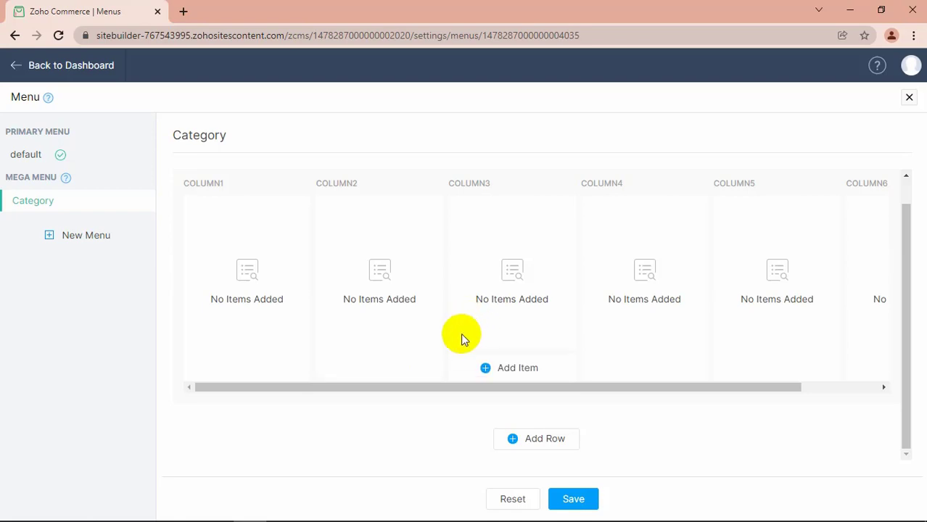
# - Start a new menu item in the first column of the Category menu and name it Iphone
pyautogui.moveTo(588, 392); pyautogui.dragTo(805, 387)
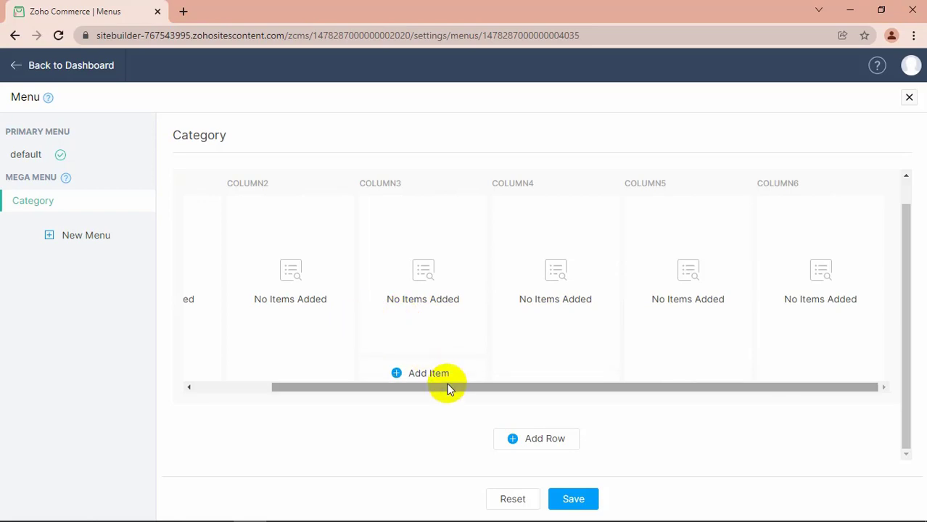
pyautogui.moveTo(447, 384); pyautogui.dragTo(280, 387)
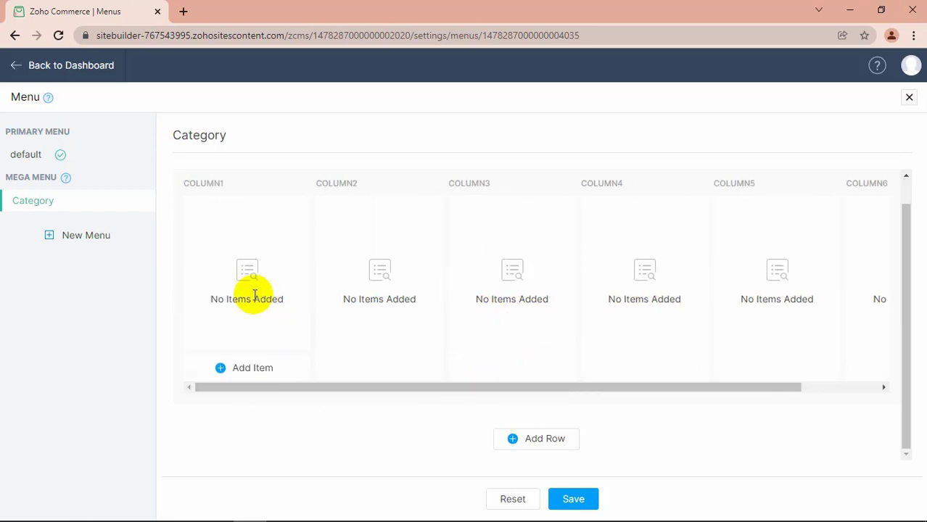
pyautogui.click(250, 370)
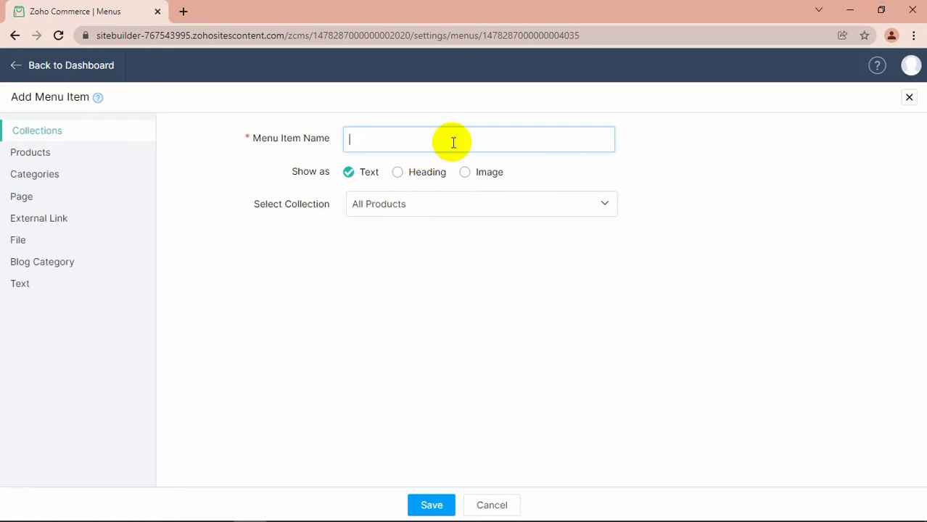
pyautogui.click(501, 134)
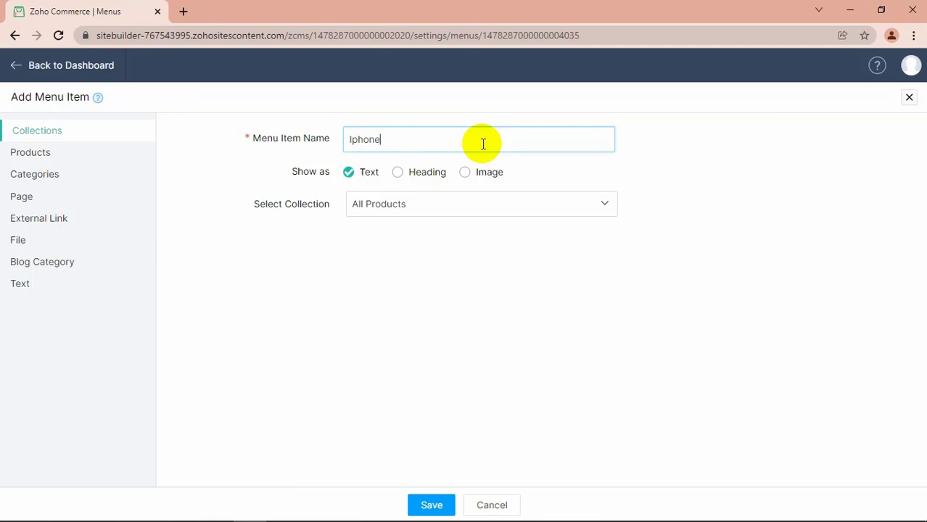
# - Examine the Image, Heading and Text display options and the collection choices for the Iphone item
pyautogui.click(350, 178)
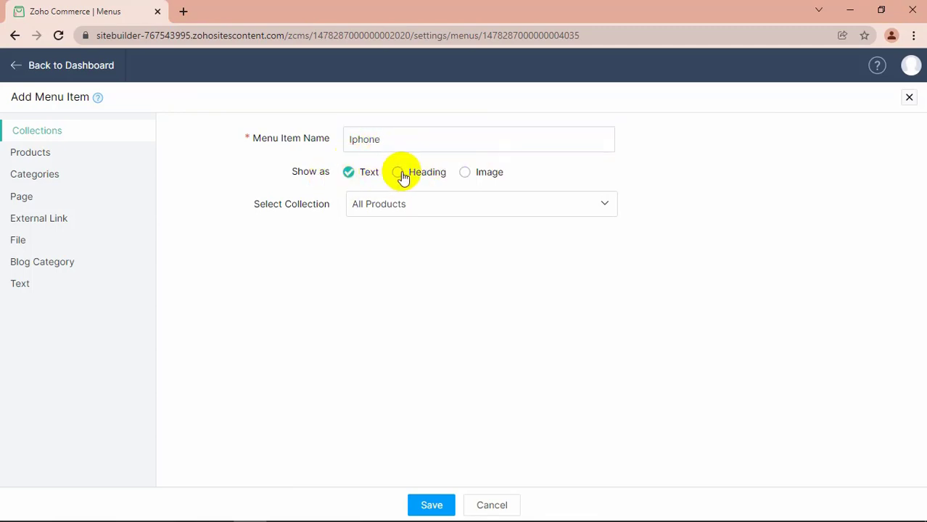
pyautogui.click(465, 175)
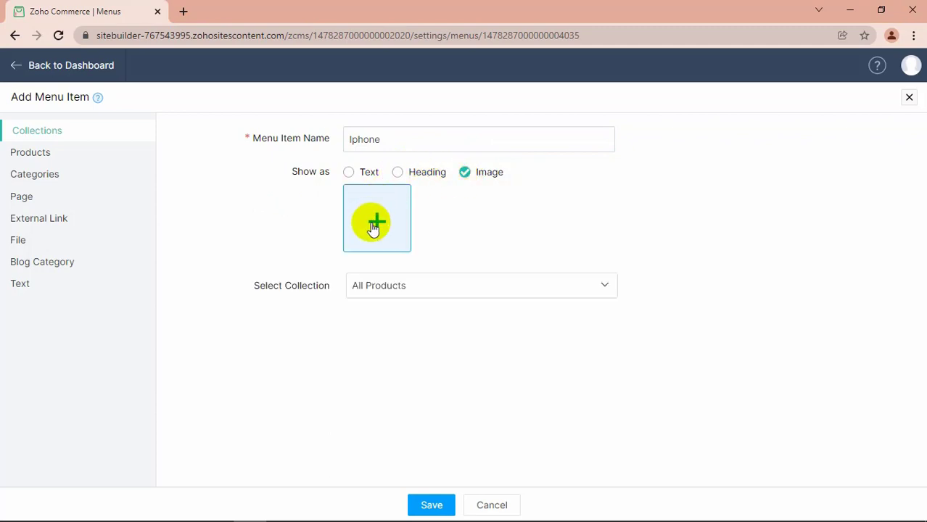
pyautogui.click(398, 178)
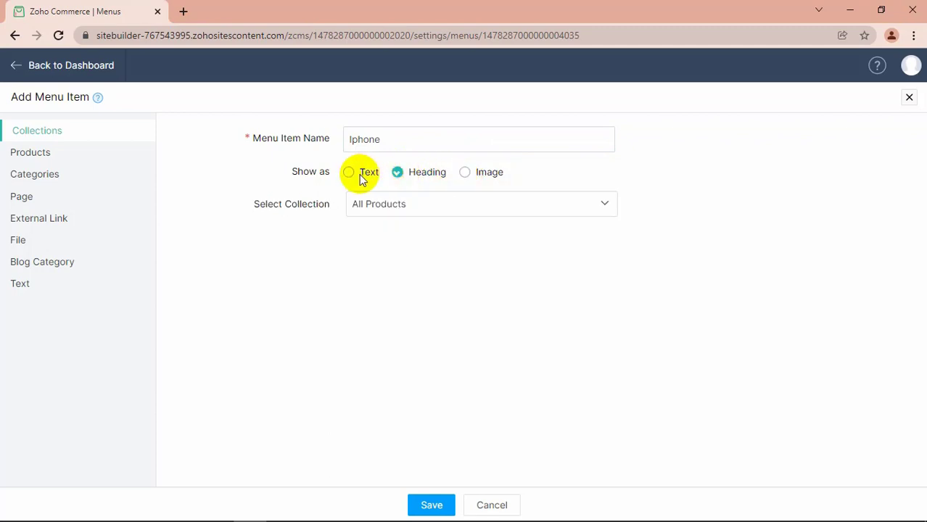
pyautogui.click(346, 177)
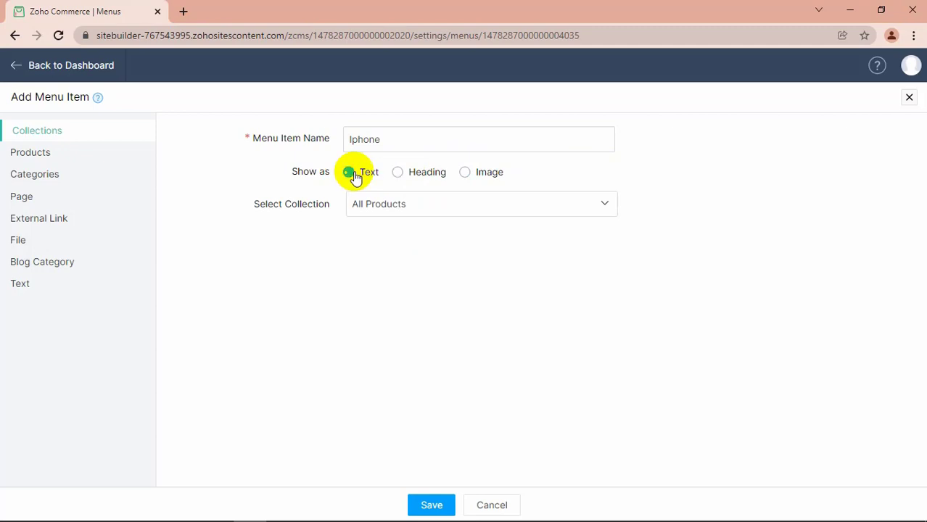
pyautogui.click(418, 207)
pyautogui.click(483, 204)
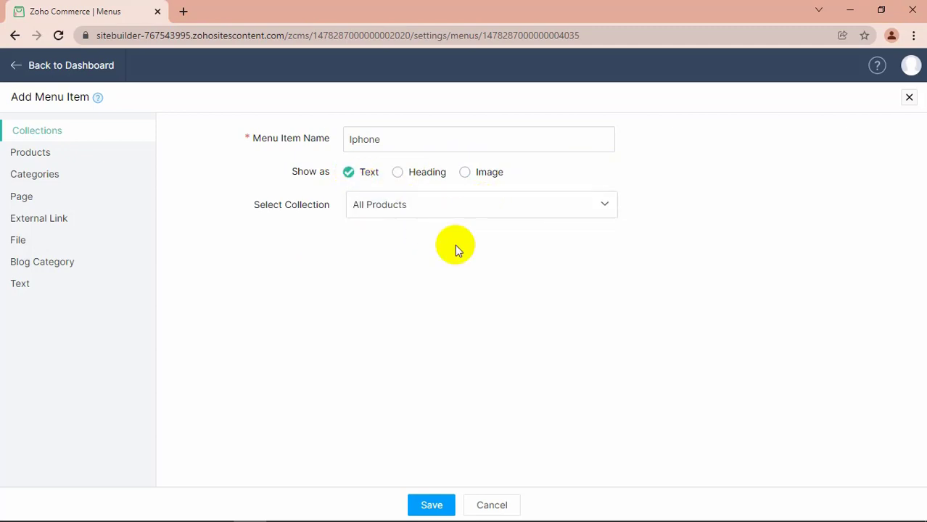
pyautogui.doubleClick(313, 213)
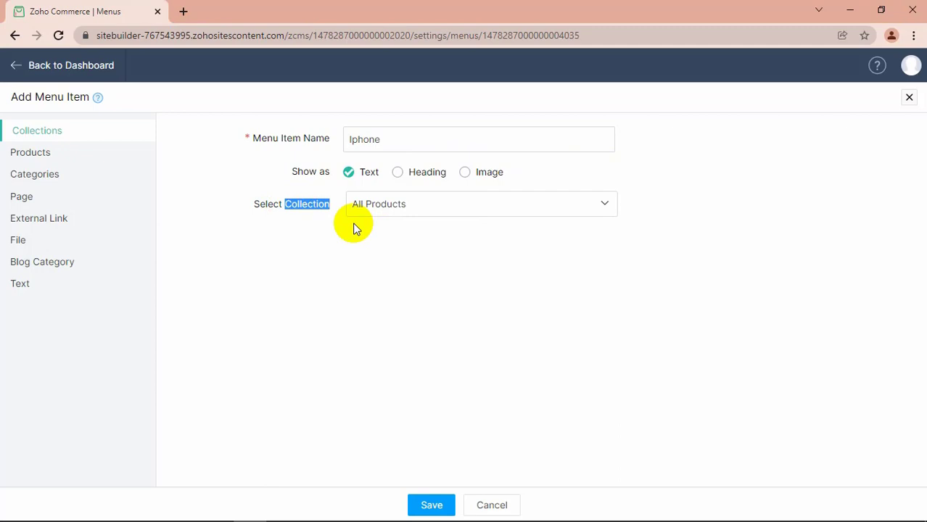
pyautogui.click(342, 218)
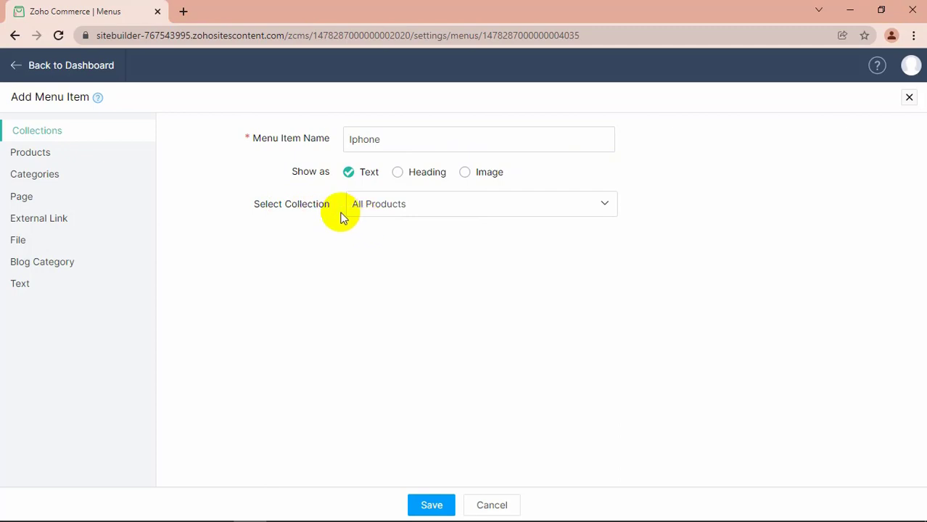
# - Review the settings of the other item types, from Products, Categories and Page through External Link, File, Blog Category and Text
pyautogui.click(87, 161)
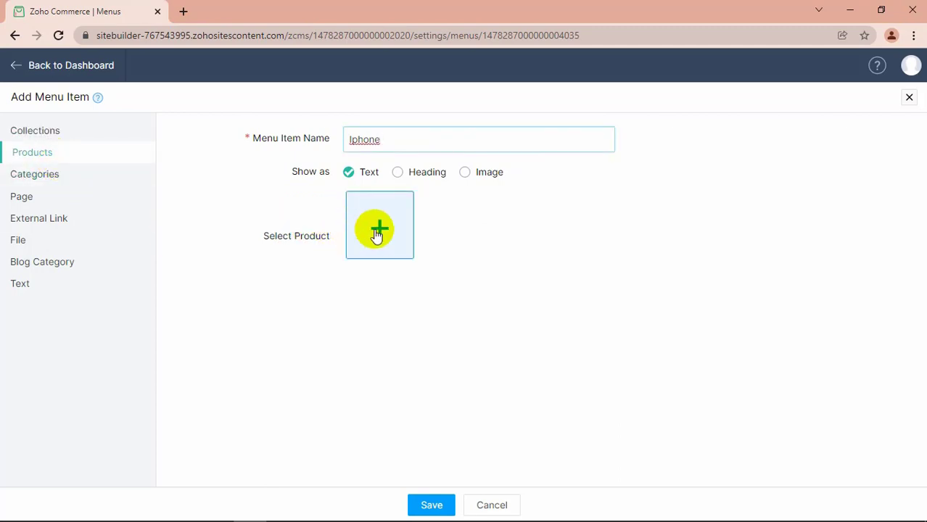
pyautogui.click(77, 183)
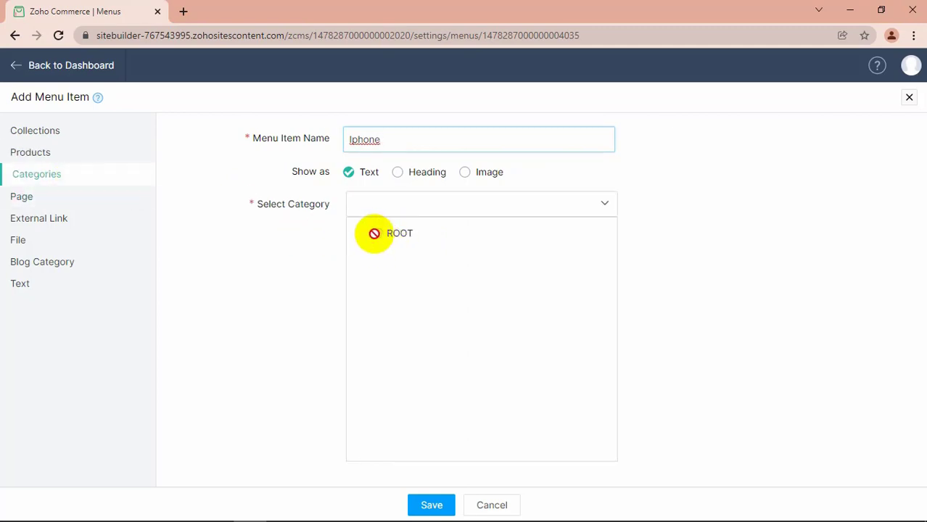
pyautogui.click(410, 211)
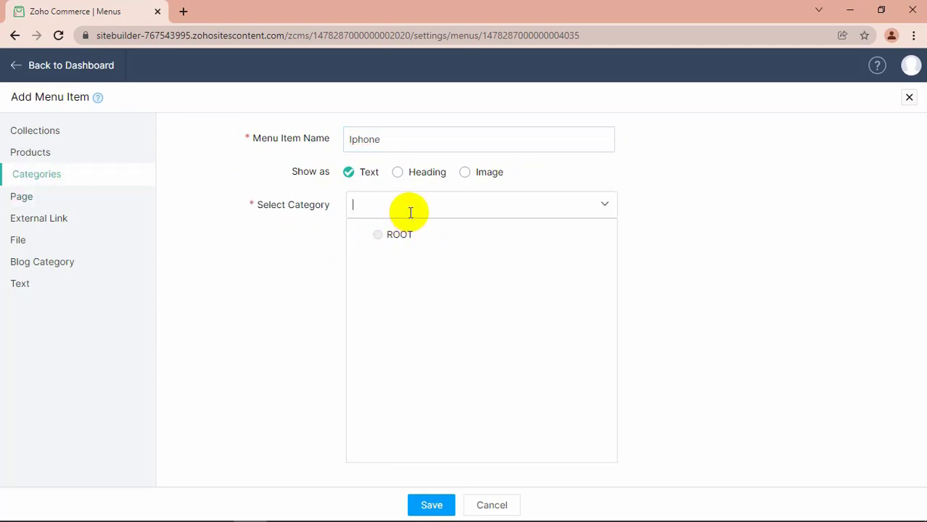
pyautogui.click(48, 205)
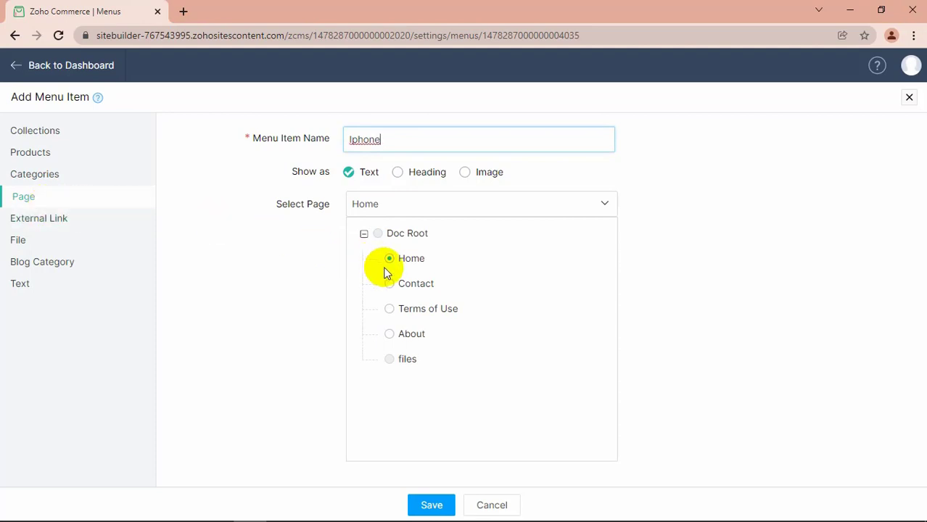
pyautogui.click(53, 222)
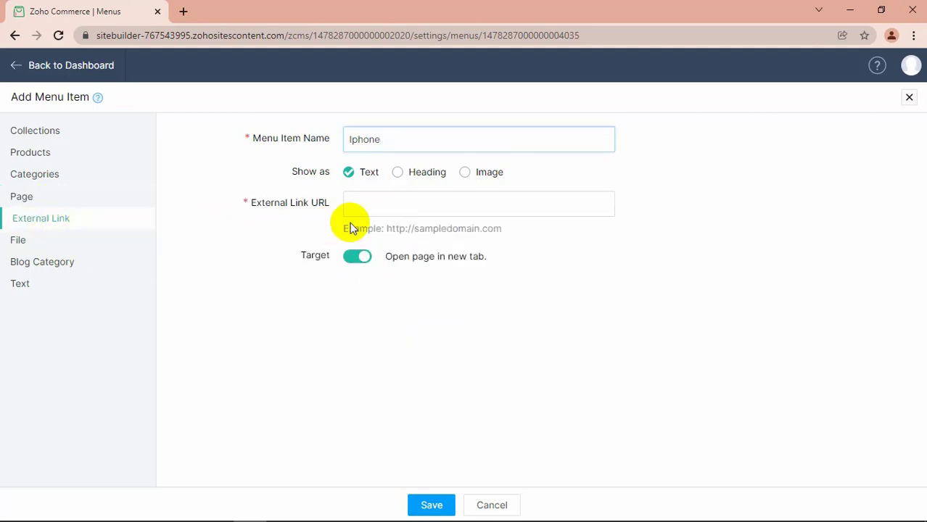
pyautogui.click(413, 205)
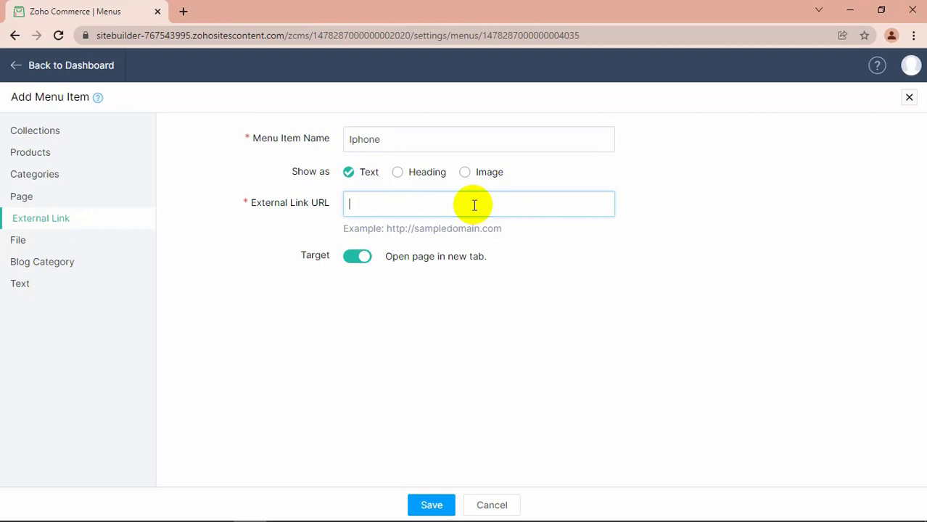
pyautogui.click(41, 245)
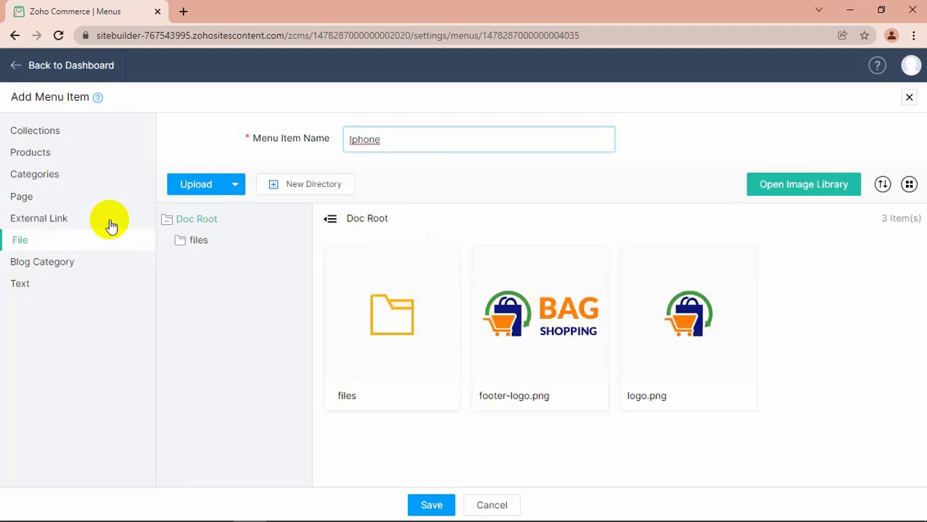
pyautogui.click(37, 264)
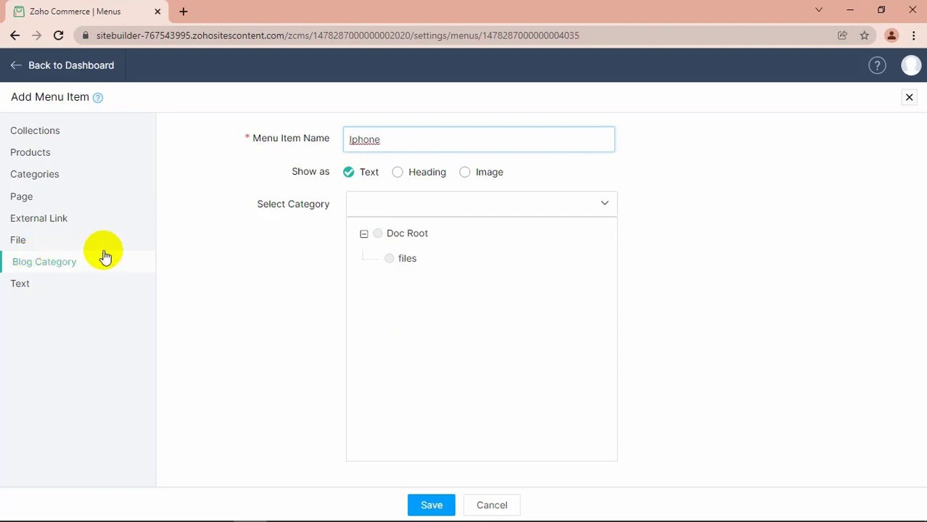
pyautogui.click(23, 286)
pyautogui.click(370, 175)
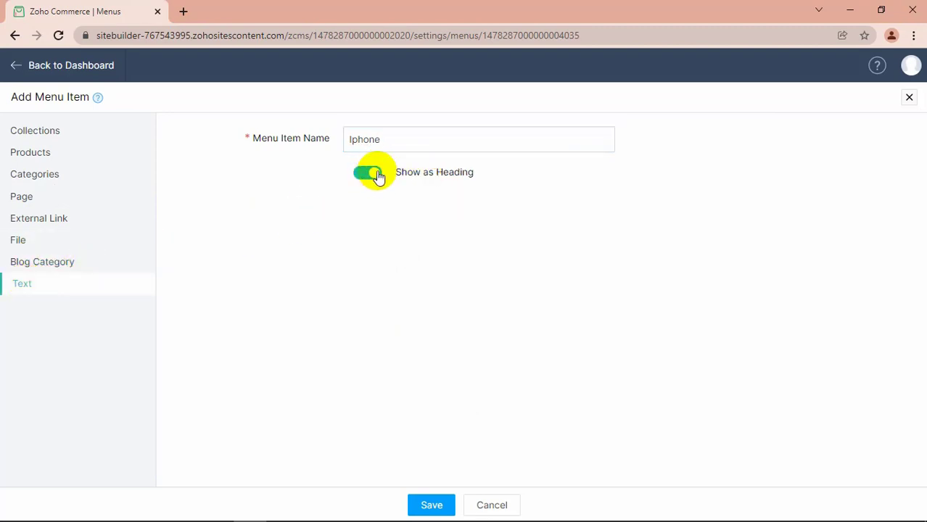
# - Make Iphone a collection item shown as text, linked to All Products, and save it
pyautogui.click(84, 133)
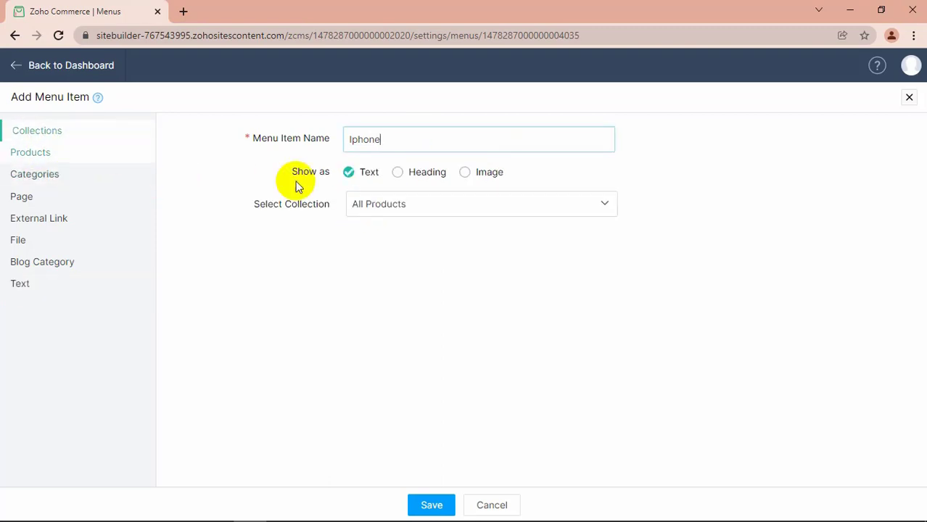
pyautogui.click(432, 205)
pyautogui.click(435, 230)
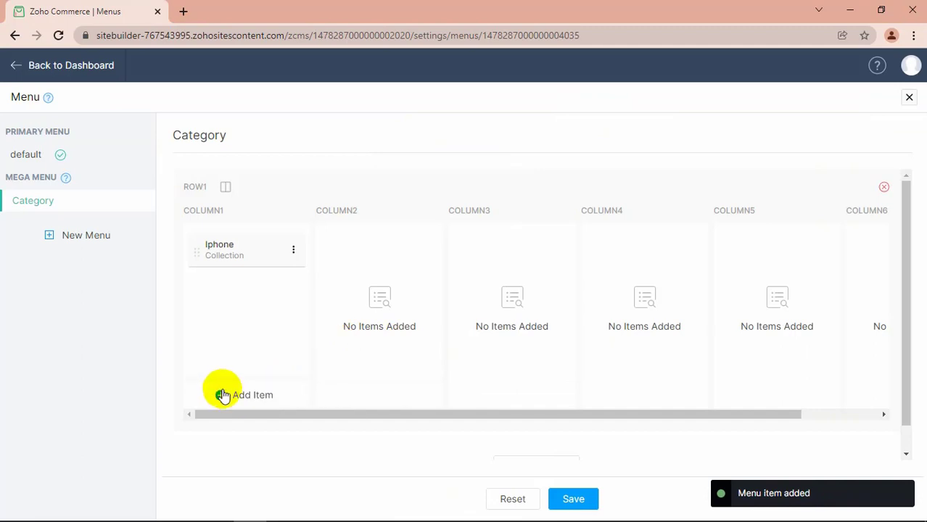
# - Add a text item named Iphone 12 pro to the first column of the Category menu and save it
pyautogui.click(241, 395)
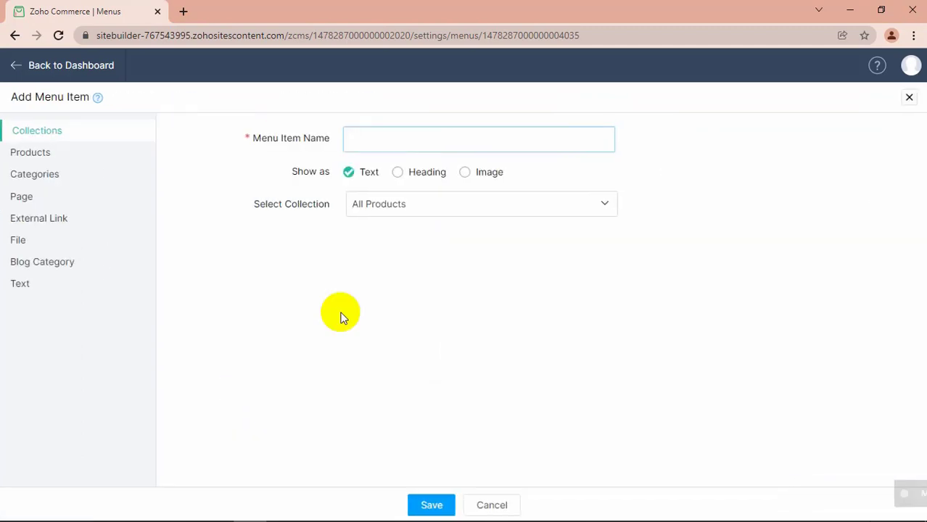
pyautogui.click(66, 285)
pyautogui.click(508, 144)
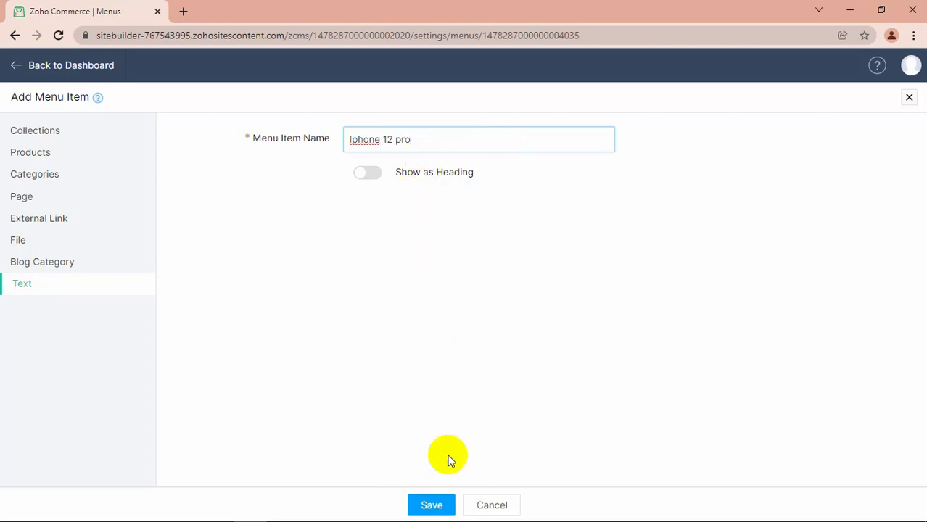
pyautogui.click(428, 505)
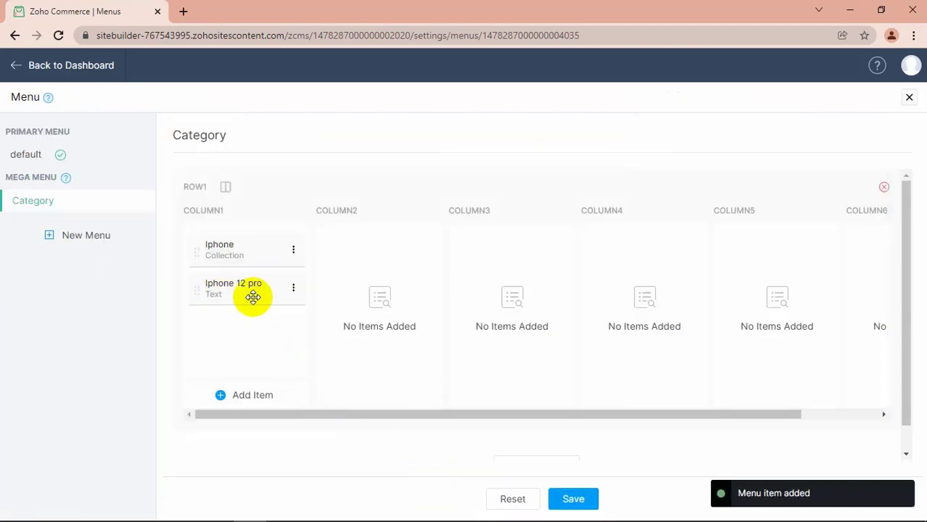
pyautogui.moveTo(252, 296)
pyautogui.mouseDown()
pyautogui.moveTo(254, 246)
pyautogui.moveTo(235, 241)
pyautogui.moveTo(253, 291)
pyautogui.moveTo(240, 298)
pyautogui.moveTo(245, 290)
pyautogui.mouseUp()
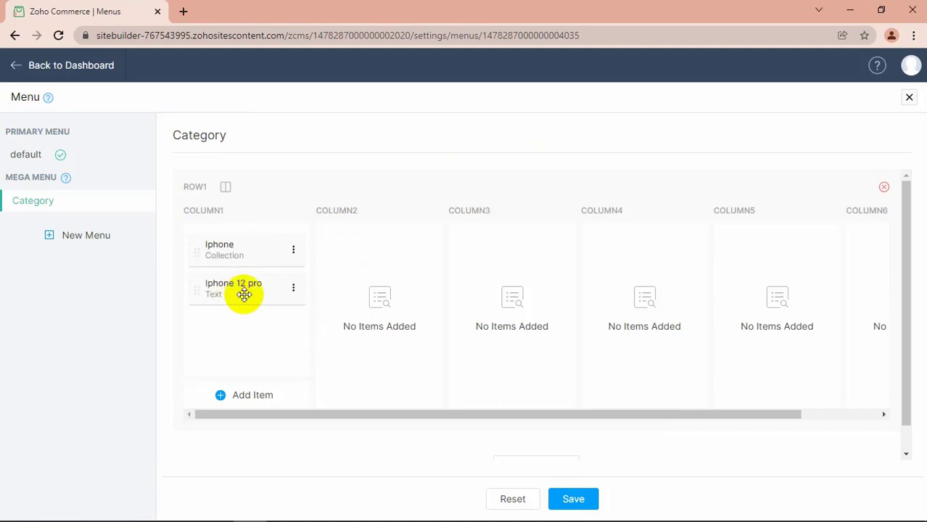
pyautogui.click(293, 289)
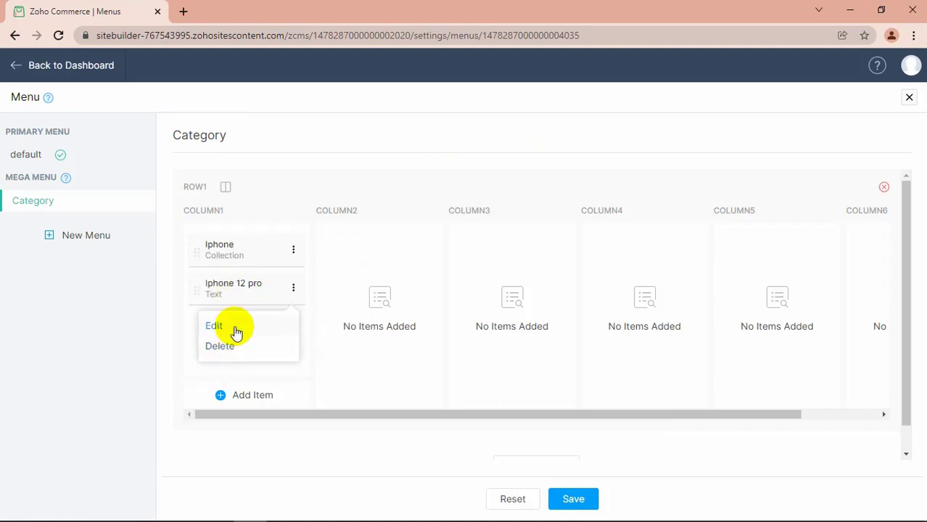
pyautogui.click(293, 256)
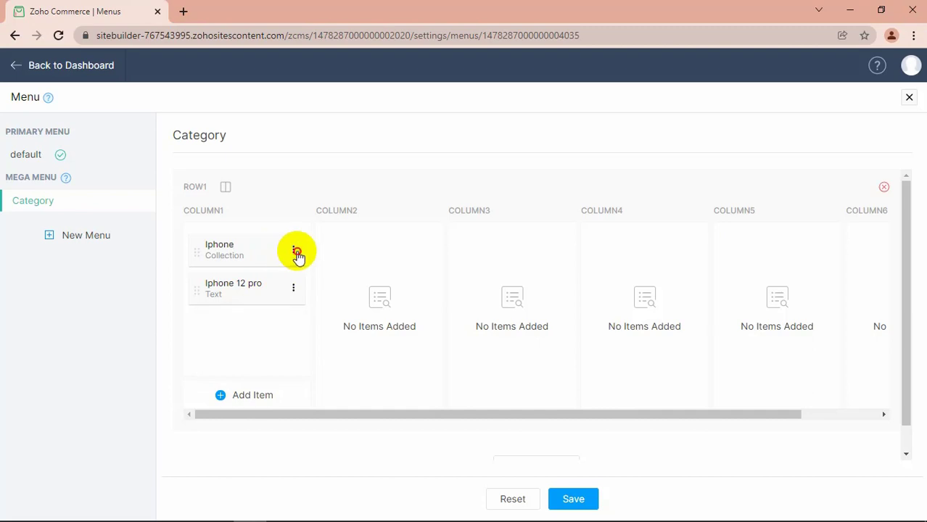
pyautogui.click(297, 252)
pyautogui.click(297, 363)
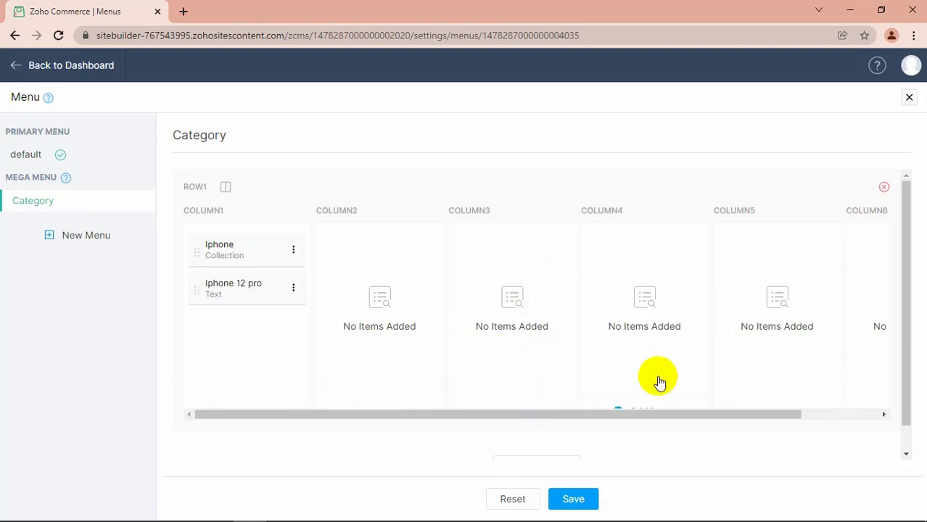
# - Add a second row to the Category menu using the layout with a narrow first and a wider second column
pyautogui.scroll(-1, 617, 399)
pyautogui.click(547, 440)
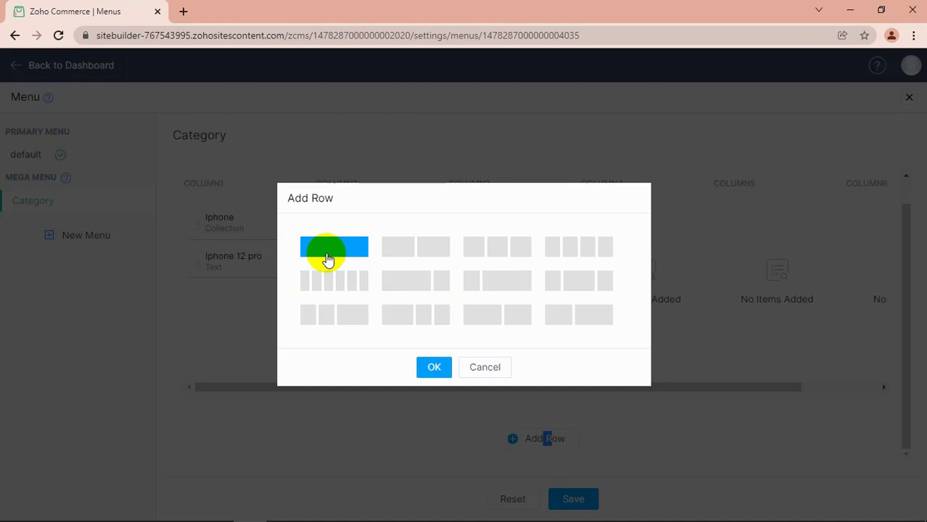
pyautogui.click(579, 316)
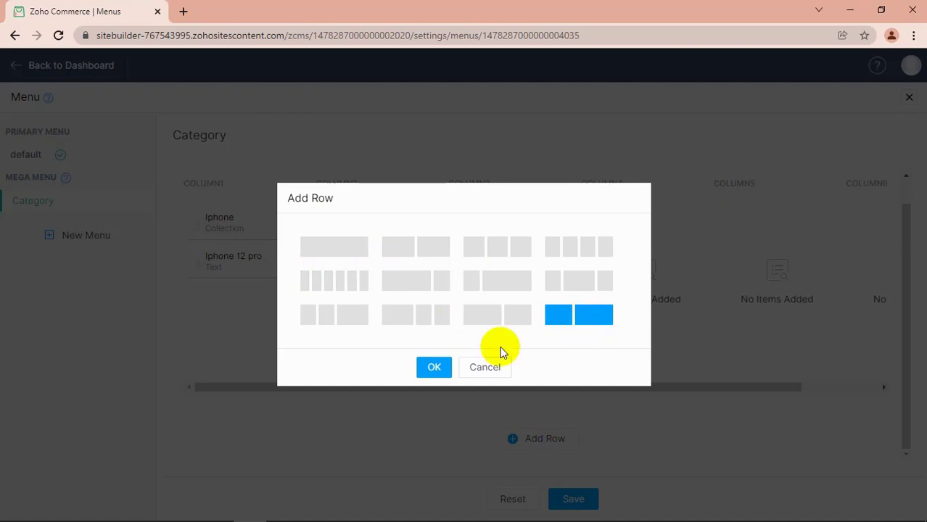
pyautogui.click(434, 368)
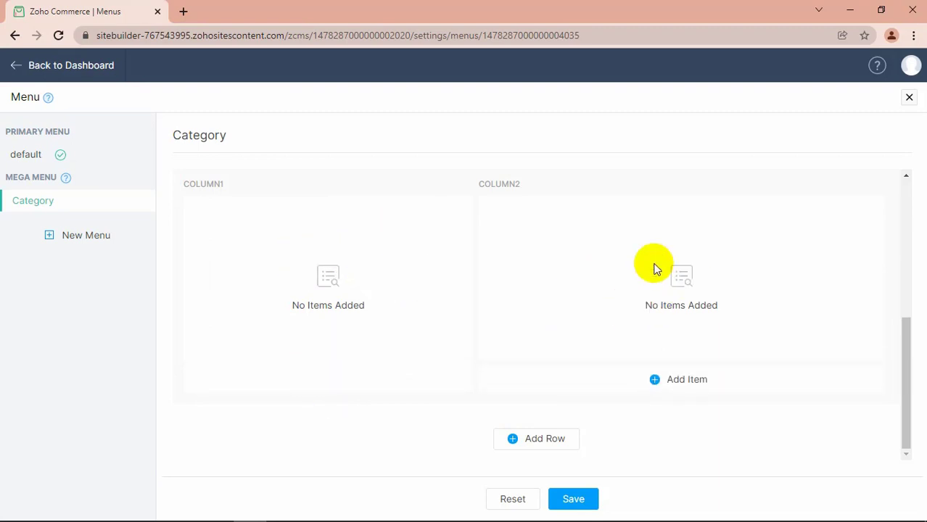
pyautogui.scroll(5, 497, 214)
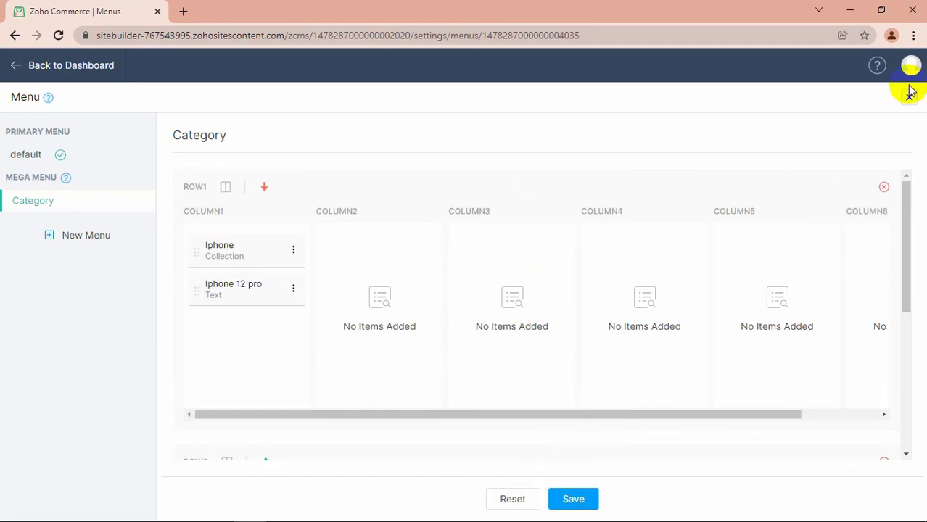
pyautogui.scroll(-4, 603, 377)
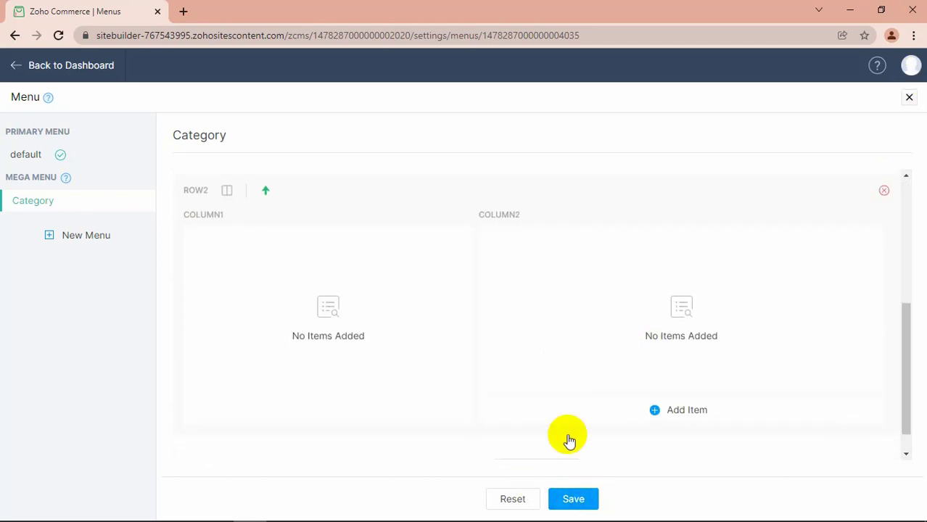
# - Delete the two-column second row and save the Category menu
pyautogui.click(884, 191)
pyautogui.click(441, 333)
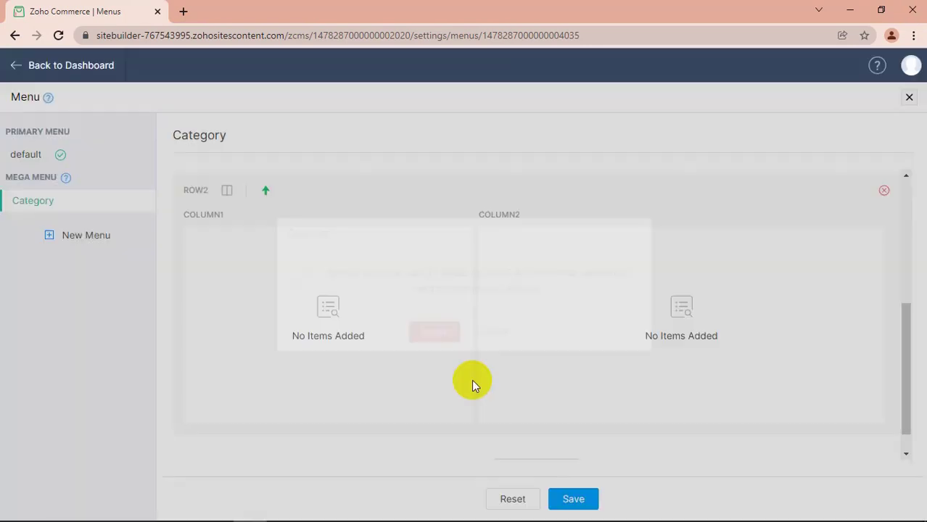
pyautogui.click(573, 499)
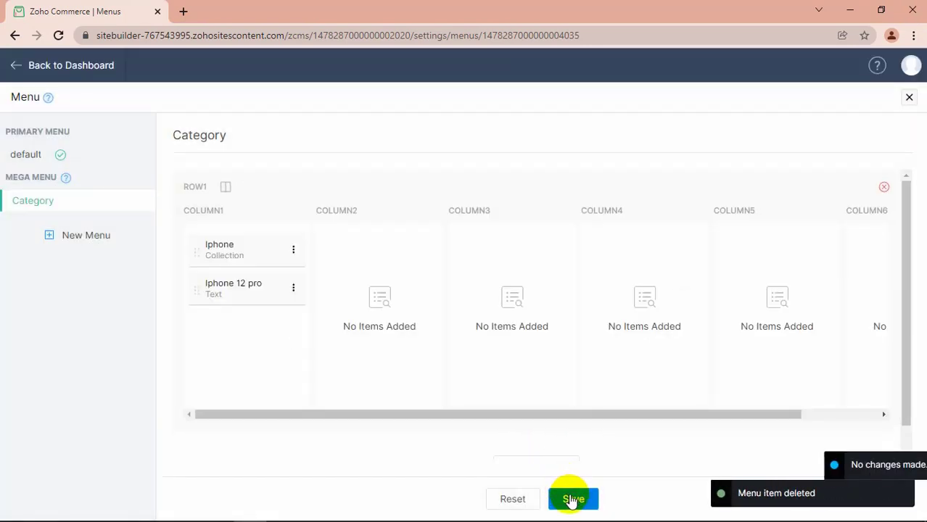
# - Publish the store on the free subdomain bittest123.zohocommerce.com and dismiss the demo notice and shipping banner on the live site
pyautogui.click(907, 96)
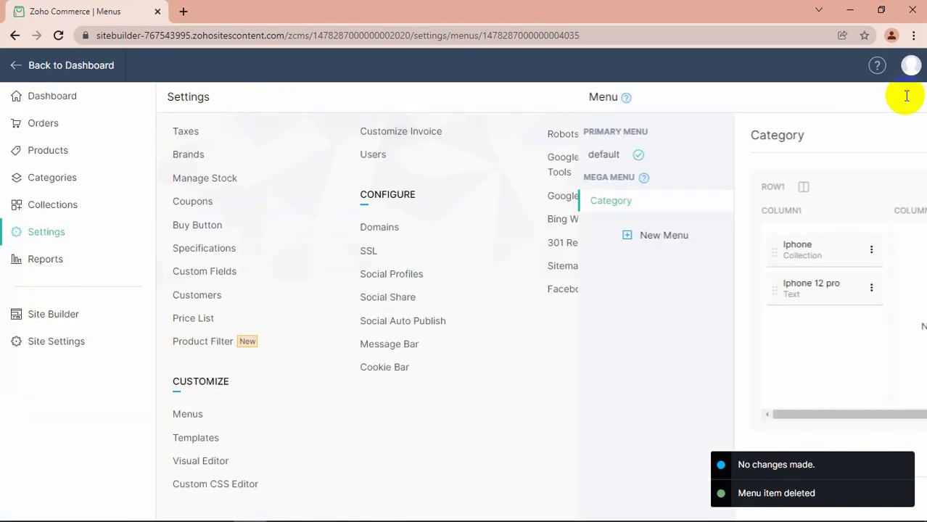
pyautogui.click(859, 64)
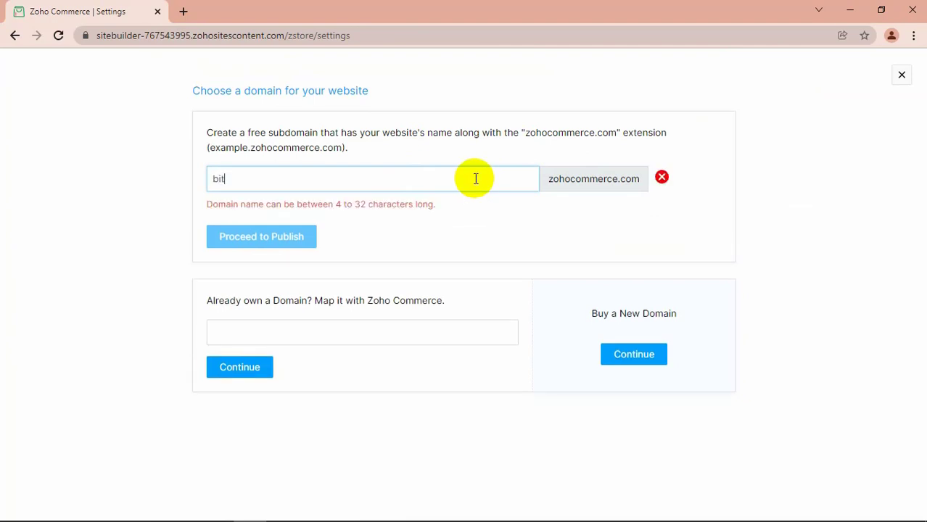
pyautogui.write('23')
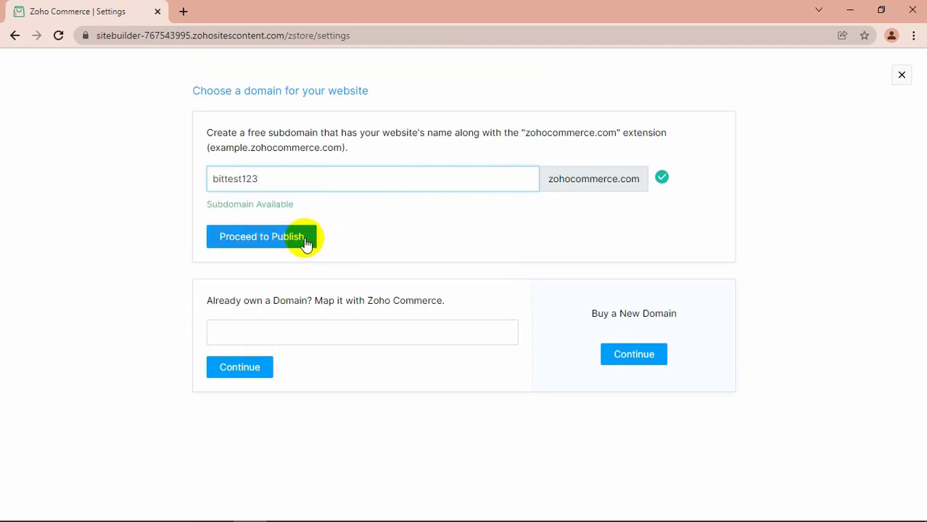
pyautogui.click(291, 242)
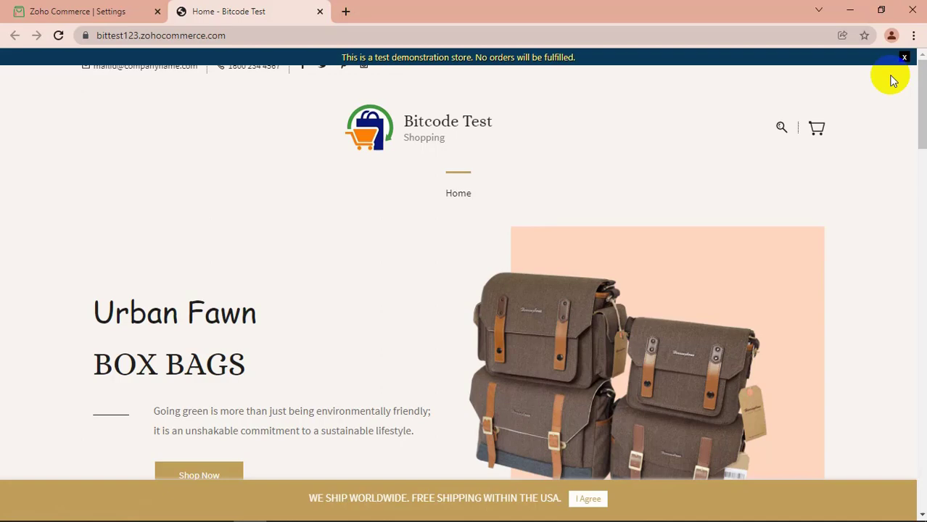
pyautogui.click(903, 59)
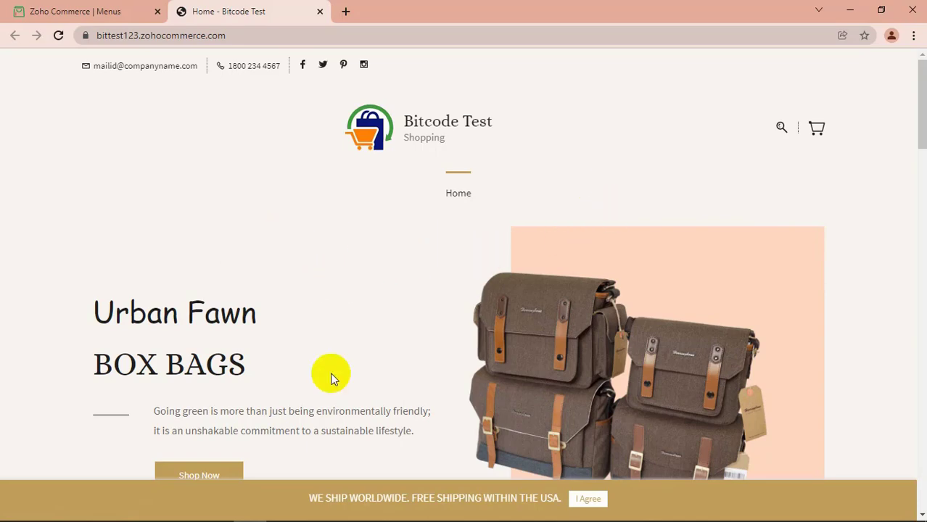
pyautogui.click(588, 498)
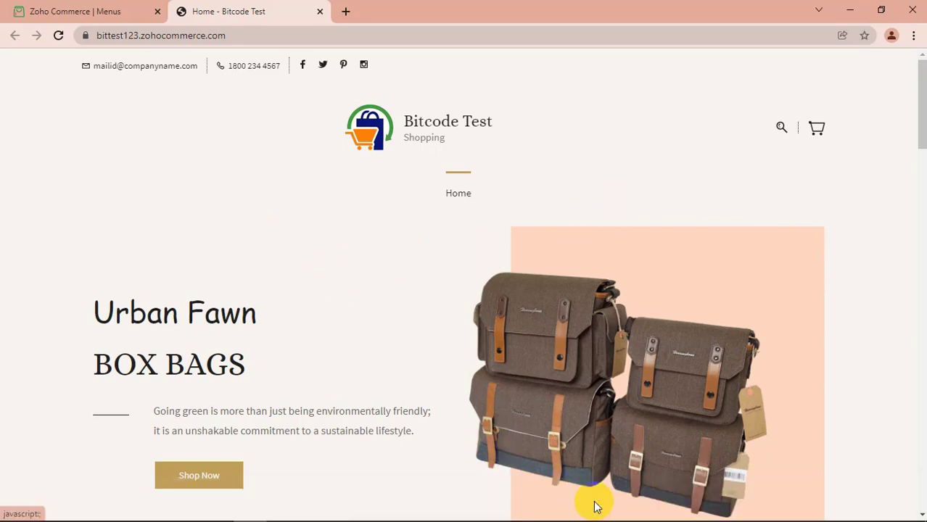
# - Link the Category mega menu to the Home item of the default primary menu in Zoho Commerce and save
pyautogui.click(101, 11)
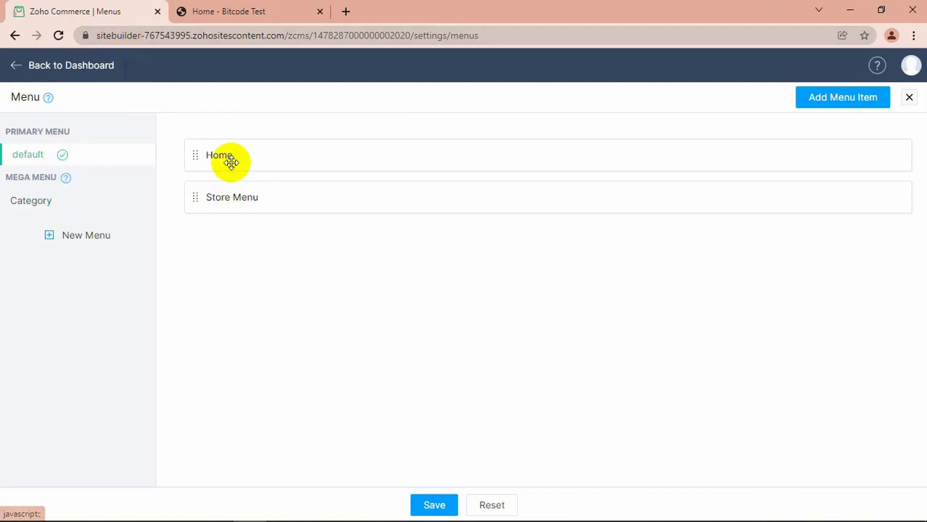
pyautogui.moveTo(834, 161)
pyautogui.click(798, 157)
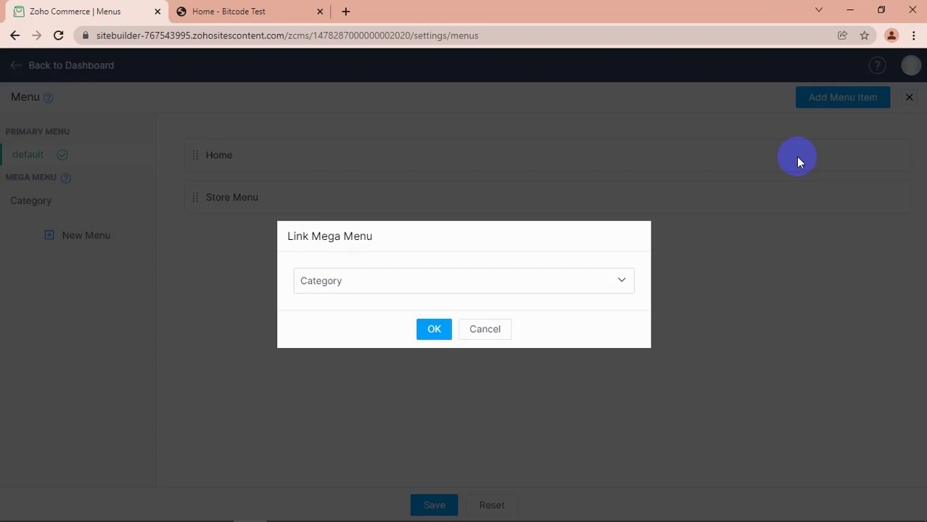
pyautogui.click(358, 282)
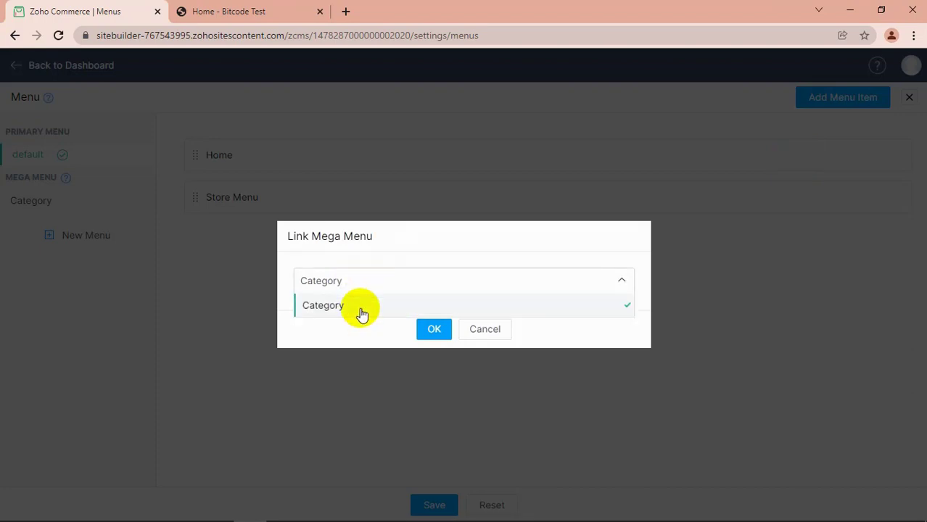
pyautogui.click(359, 308)
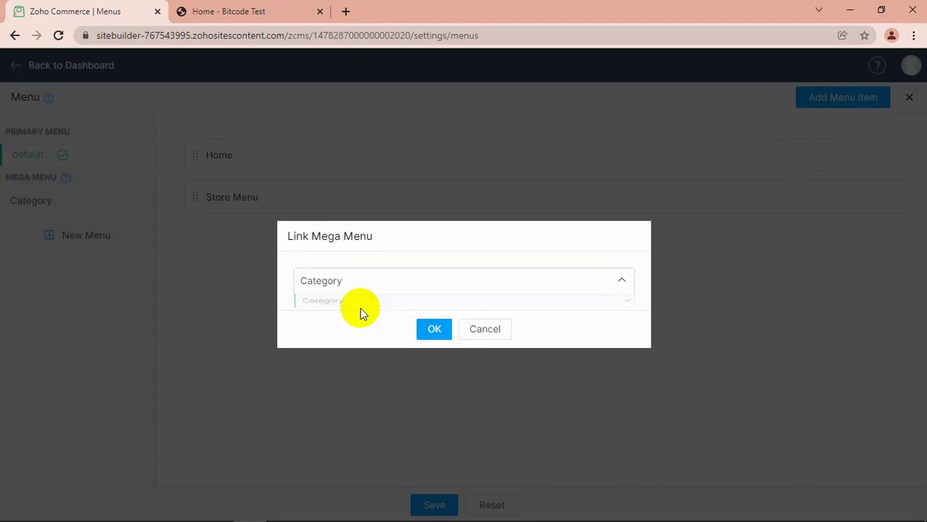
pyautogui.click(429, 331)
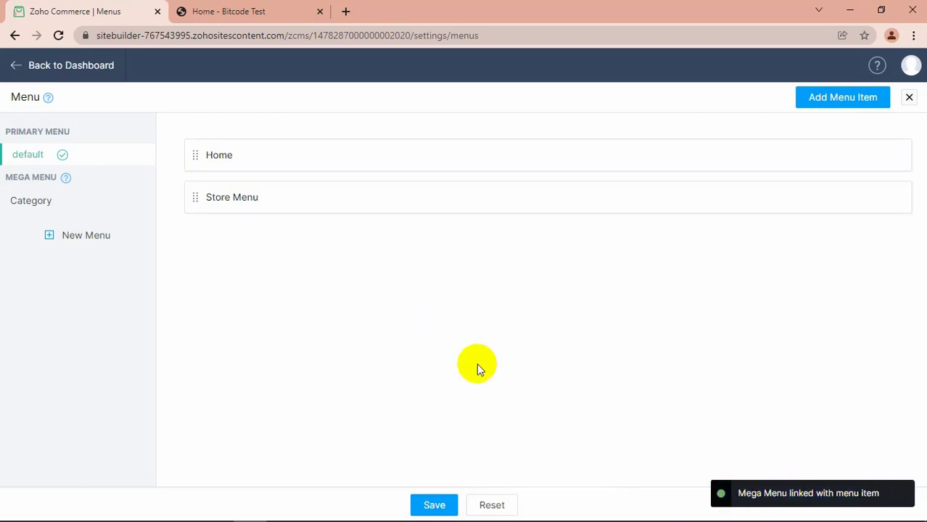
pyautogui.click(433, 501)
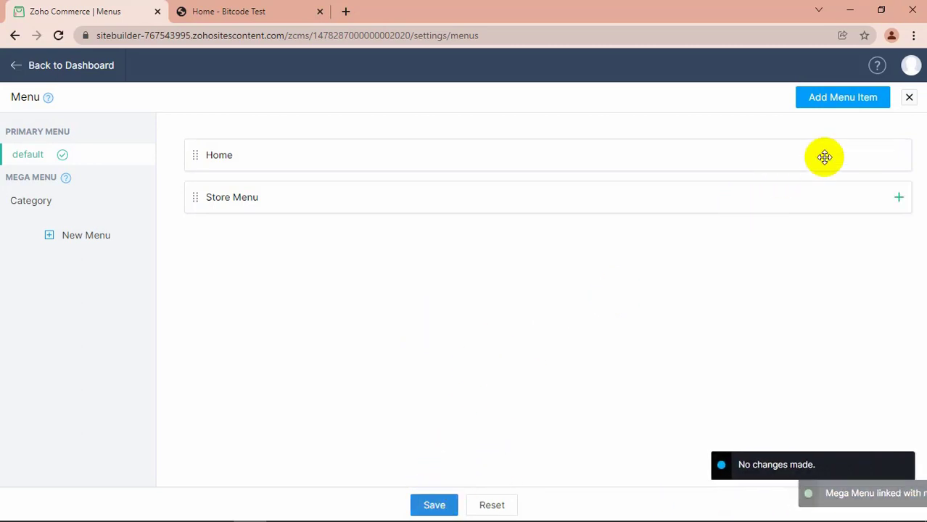
# - Publish the menu changes and check the mega menu under Home on the live store
pyautogui.click(910, 99)
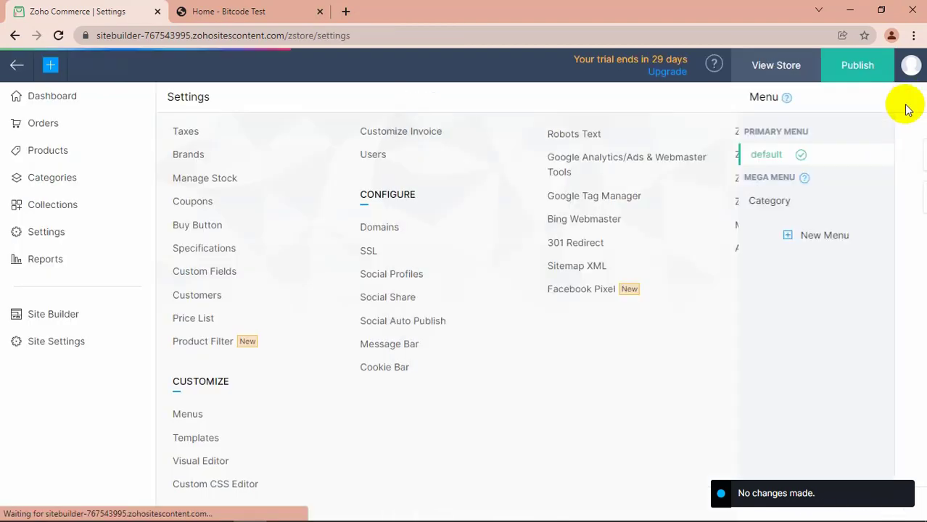
pyautogui.click(845, 76)
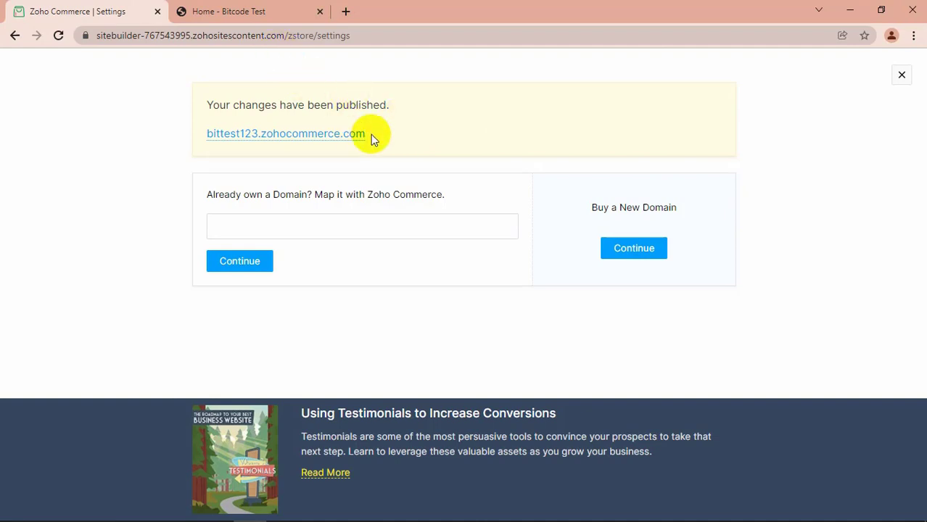
pyautogui.moveTo(371, 135); pyautogui.dragTo(201, 135)
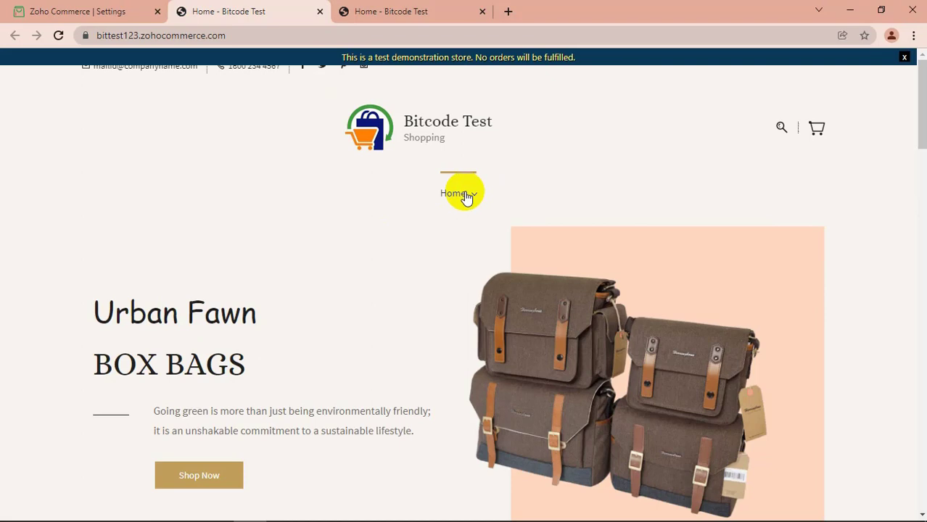
pyautogui.moveTo(468, 194)
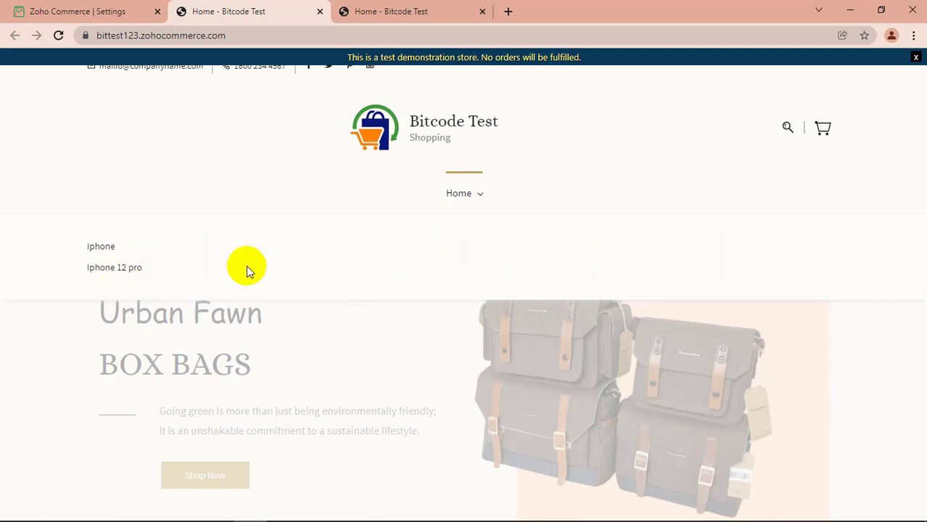
pyautogui.click(231, 187)
# - Open the sample store imobile.zohocommerce.com in a new browser tab
pyautogui.click(510, 11)
pyautogui.write('im')
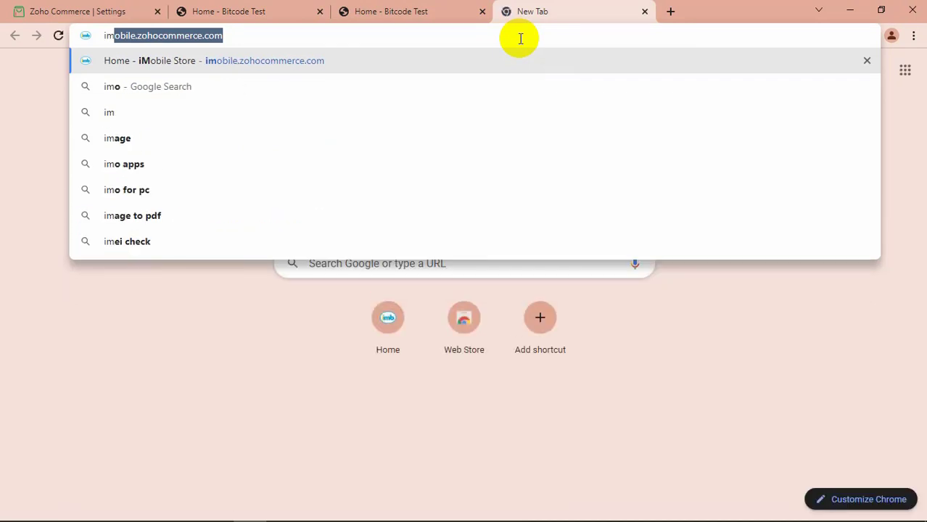
pyautogui.press('Return')
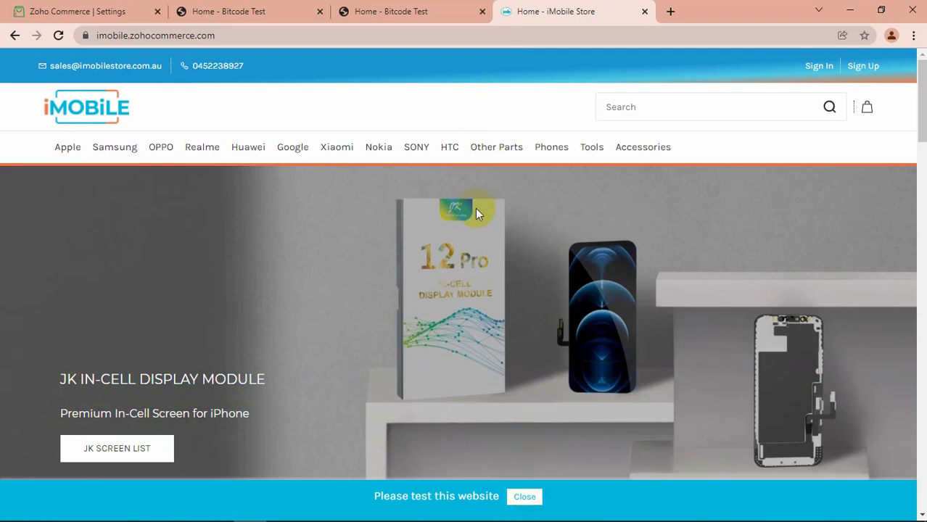
# - Examine how the iMobile store's navigation menus are laid out, including Realme, Xiaomi, HTC, Tools, Accessories and Apple
pyautogui.moveTo(62, 146)
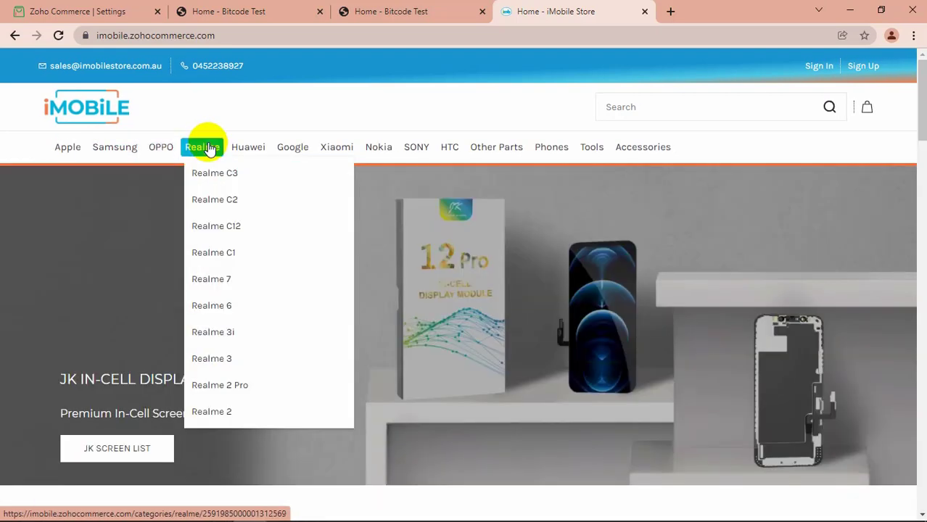
pyautogui.moveTo(254, 156)
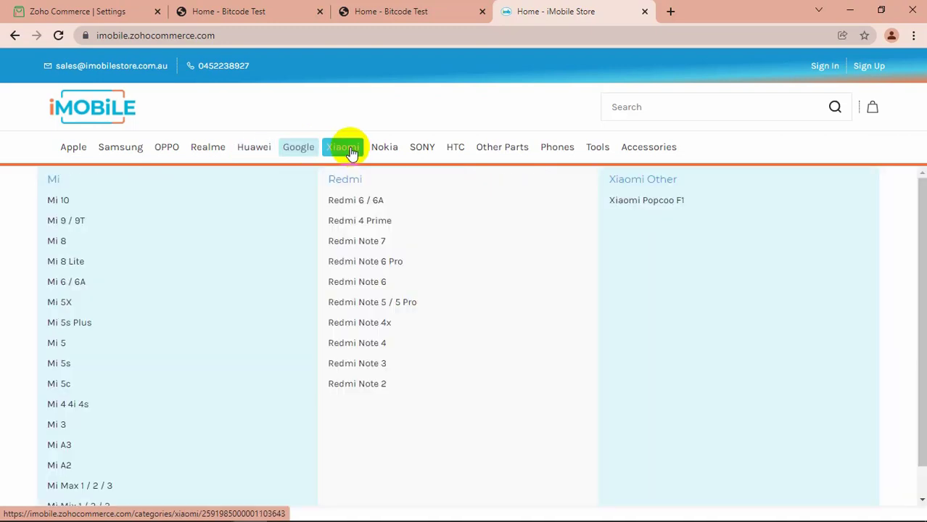
pyautogui.moveTo(426, 154)
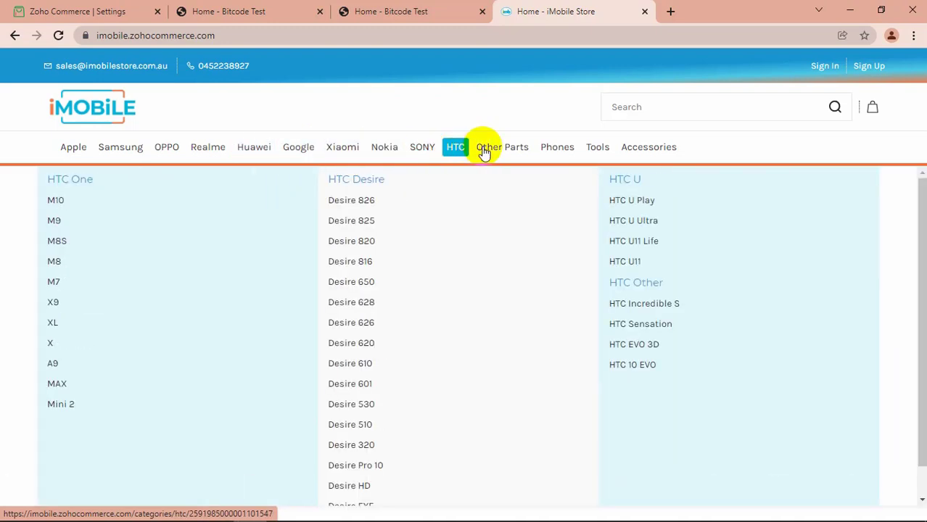
pyautogui.moveTo(493, 153)
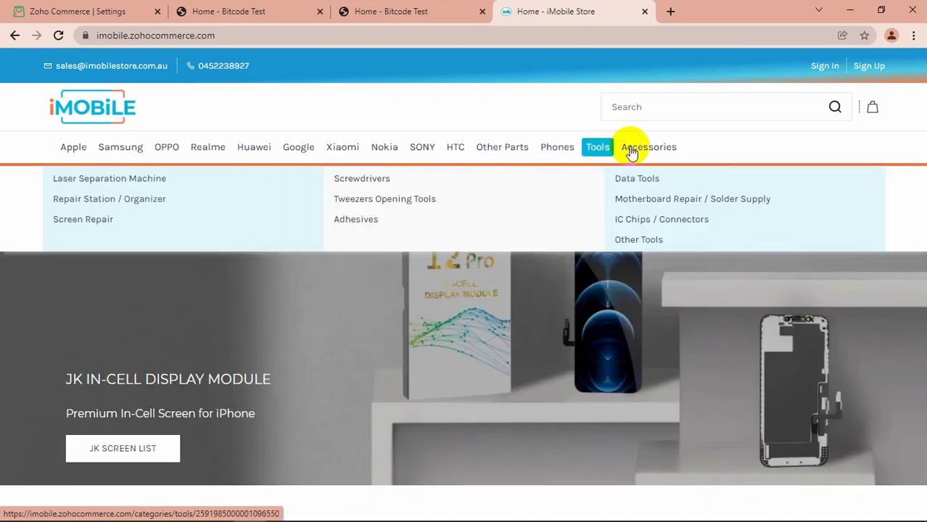
pyautogui.moveTo(662, 150)
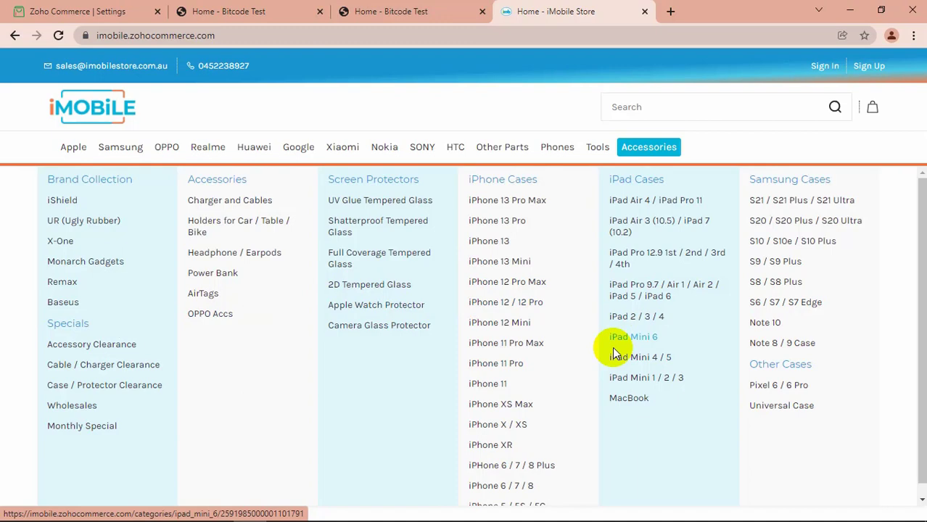
pyautogui.scroll(-1, 613, 348)
pyautogui.scroll(1, 532, 327)
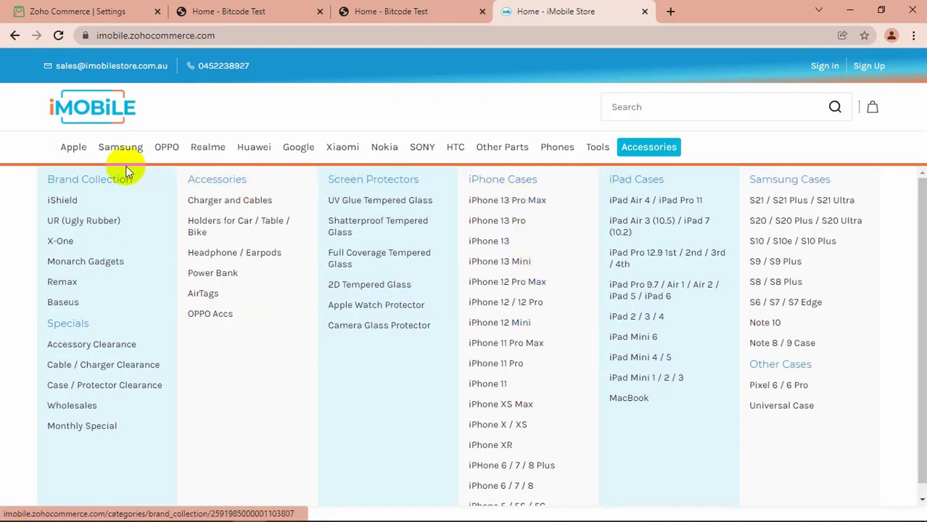
pyautogui.click(71, 154)
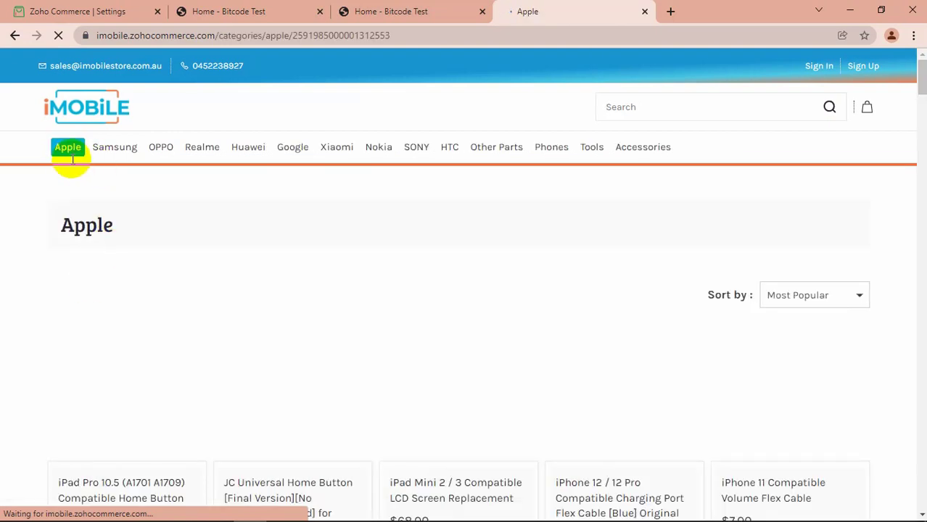
pyautogui.moveTo(70, 153)
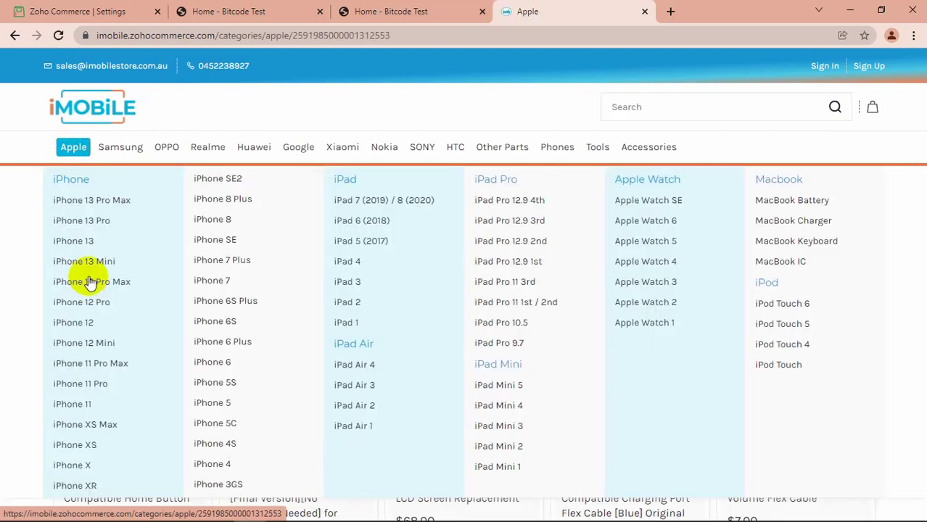